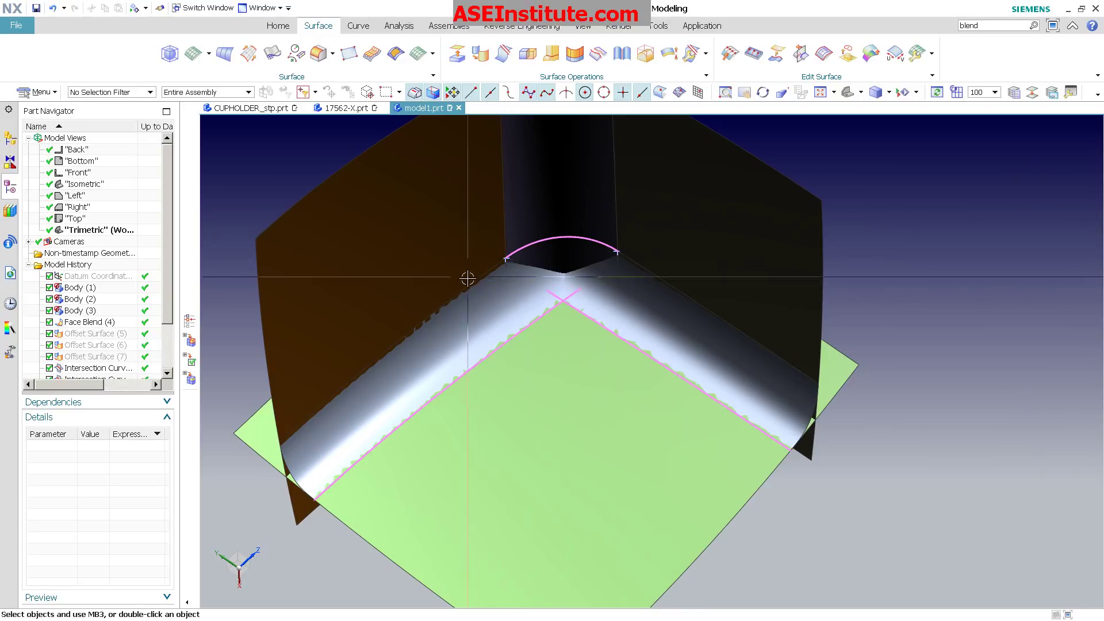
- Set up a Styled Corner with the two lower blends and the vertical face blend as its three input blends
left_click(332, 54)
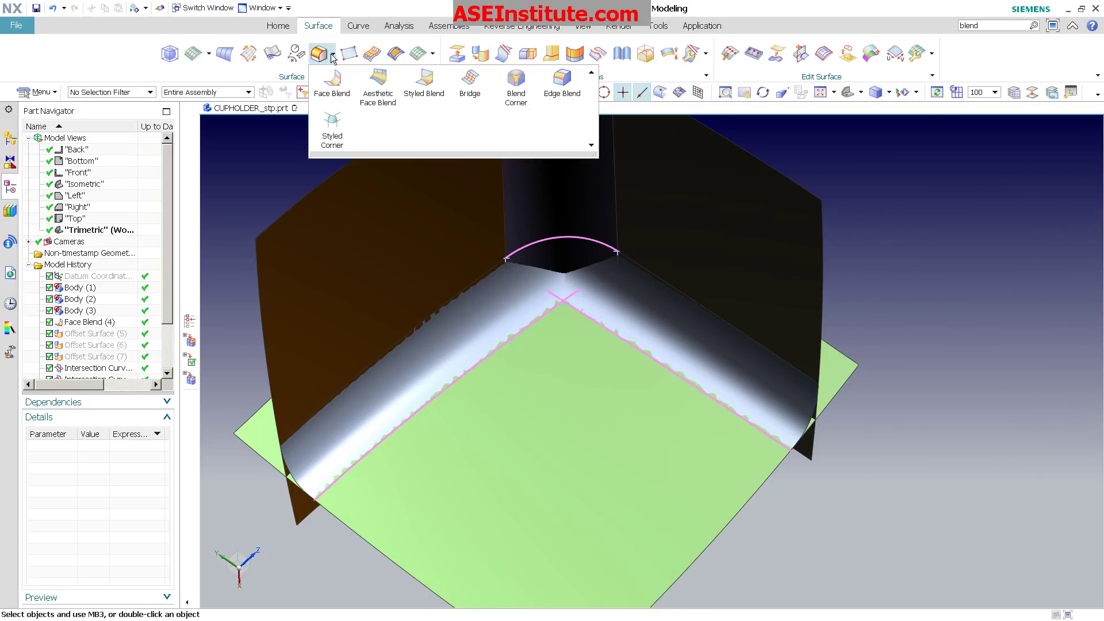
left_click(331, 132)
left_click_drag(902, 9, 953, 117)
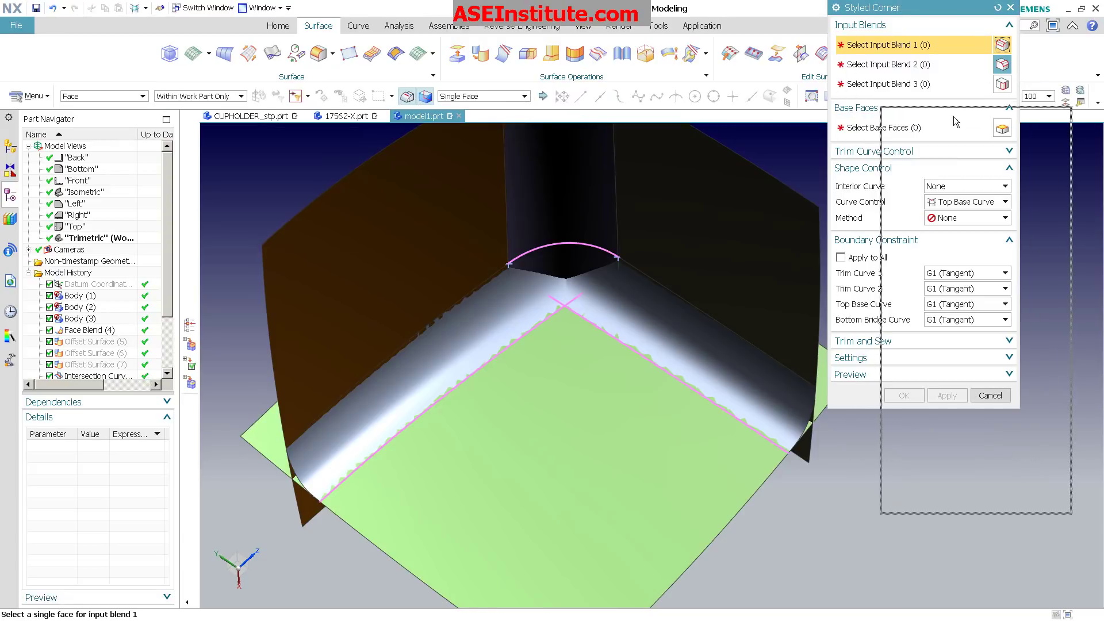
left_click(658, 308)
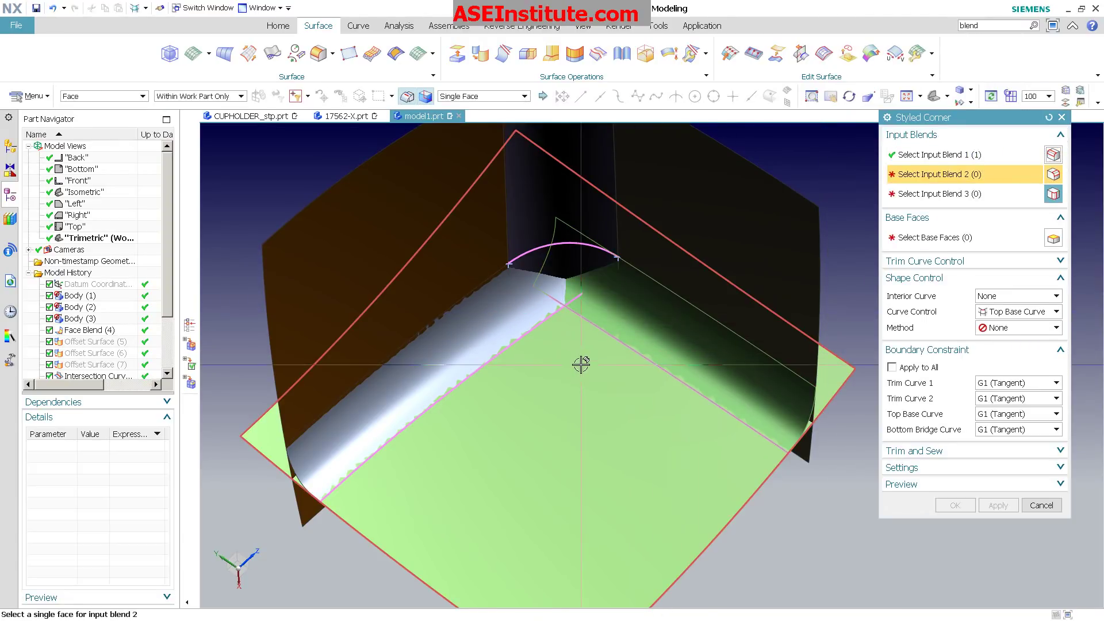
middle_click(581, 364)
left_click(925, 174)
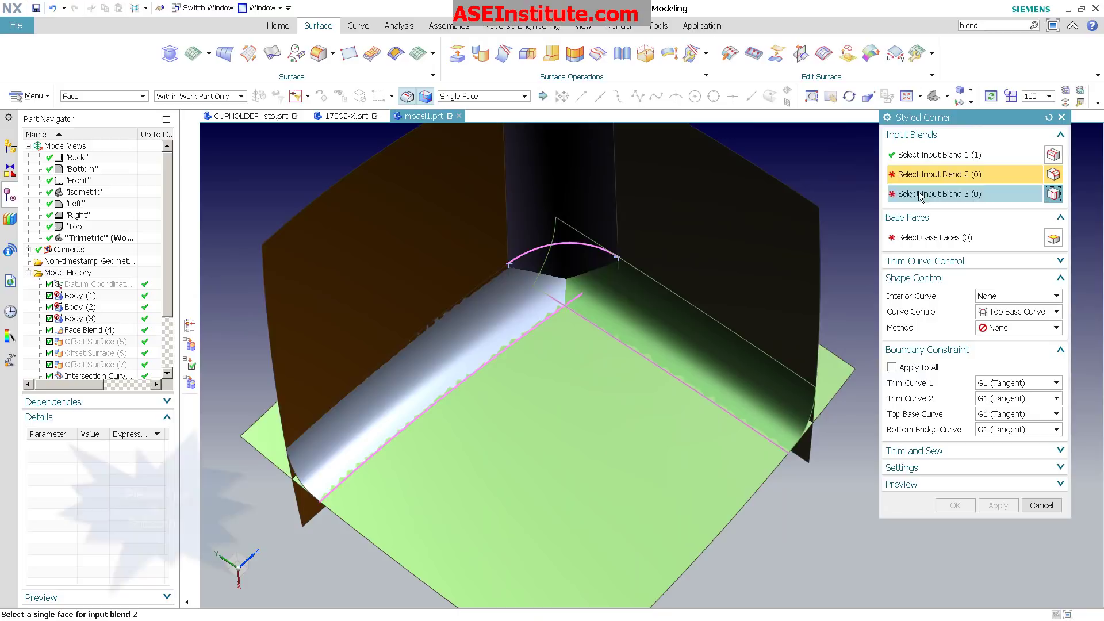
left_click(512, 319)
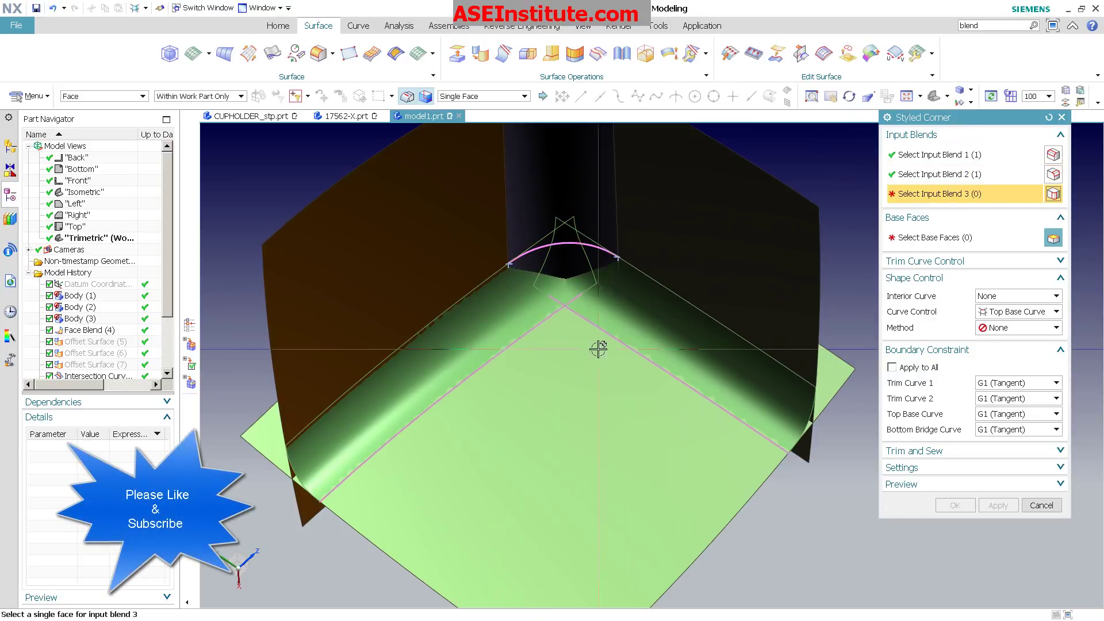
left_click(592, 172)
- Use the green floor face as the base face and create the Styled Corner with its default settings
left_click(654, 451)
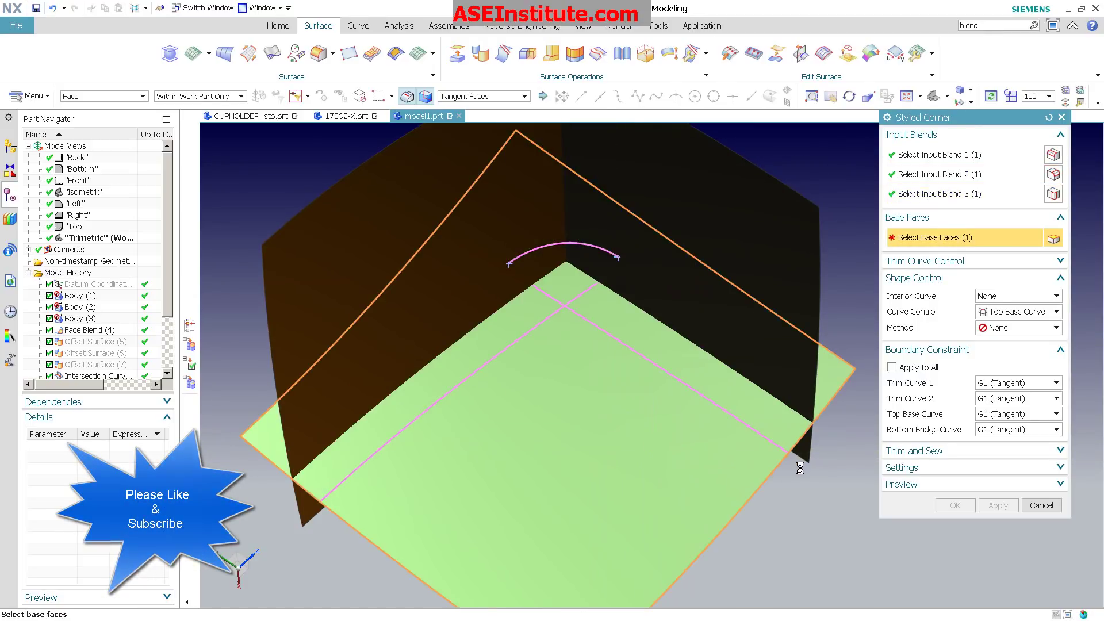
scroll(582, 398, "up", 3)
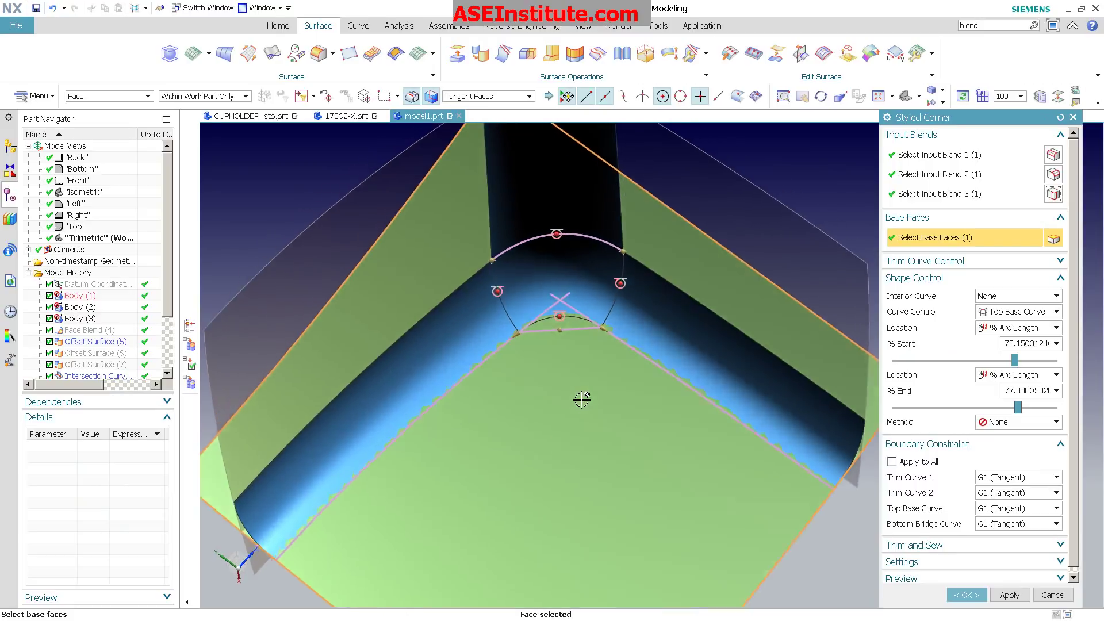
mouse_move(581, 398)
middle_mouse_down()
mouse_move(454, 406)
mouse_move(575, 397)
middle_mouse_up()
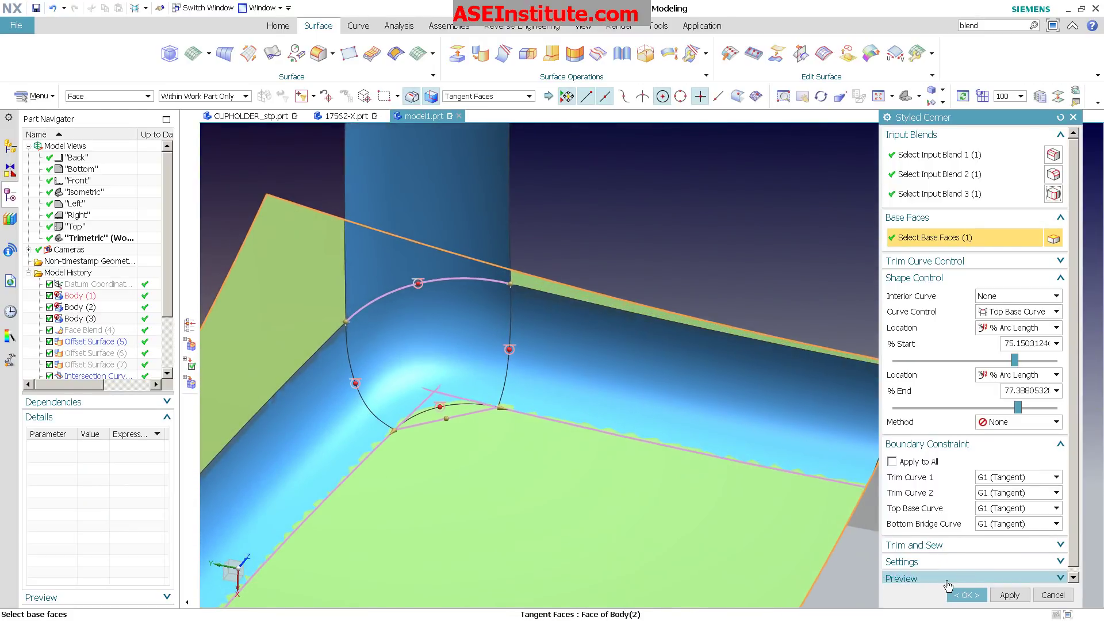
left_click(962, 596)
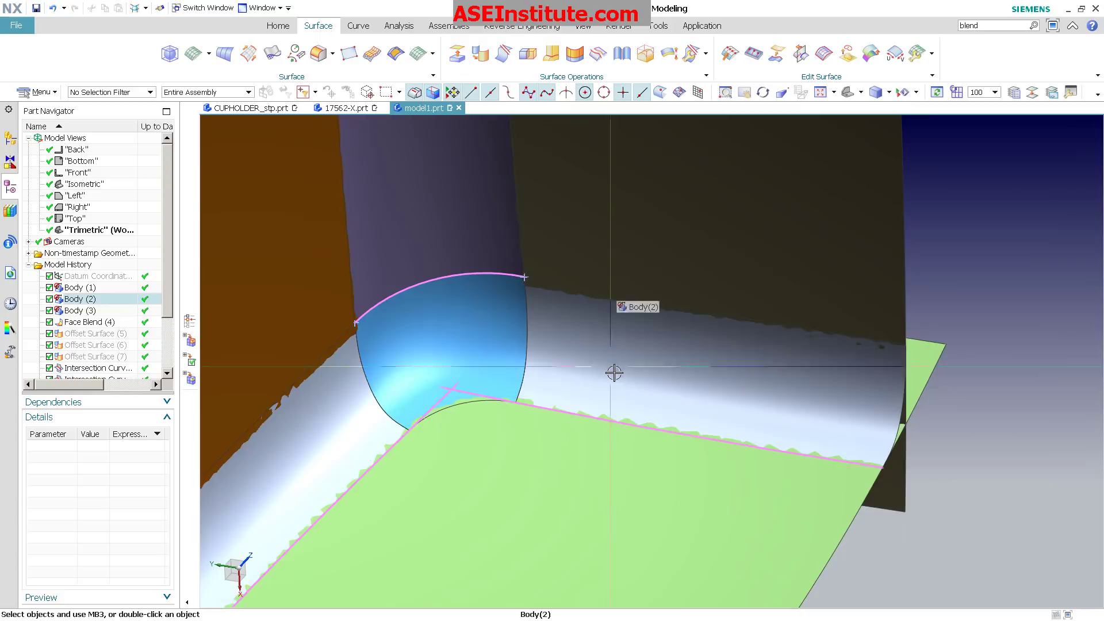
- Inspect the new corner surface from another angle and undo the Styled Corner
middle_click_drag(736, 434, 663, 392)
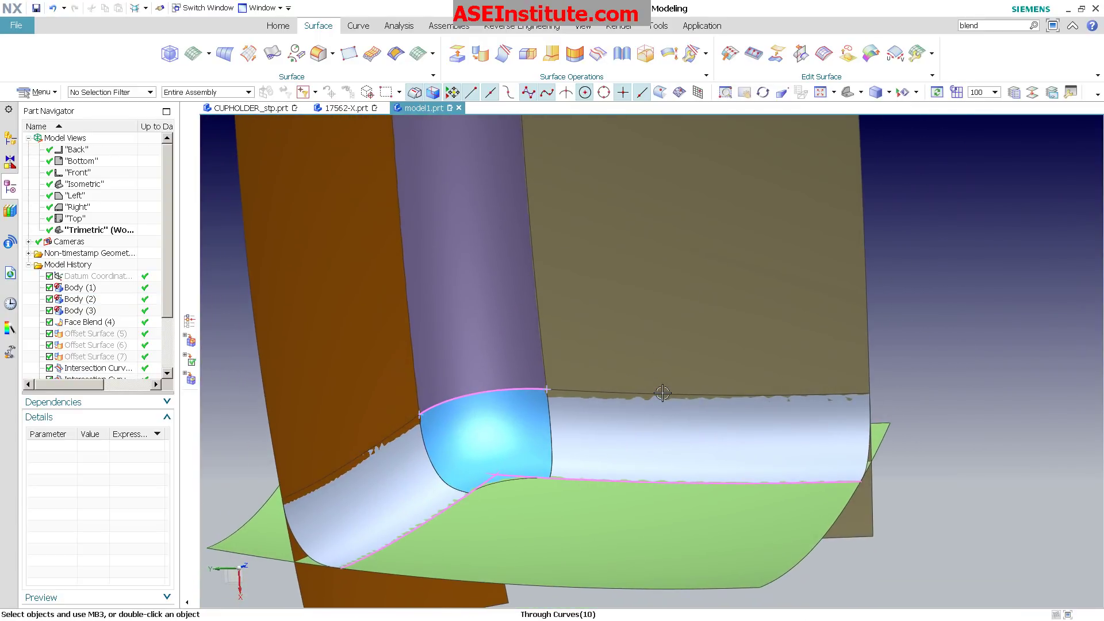
key("ctrl+z")
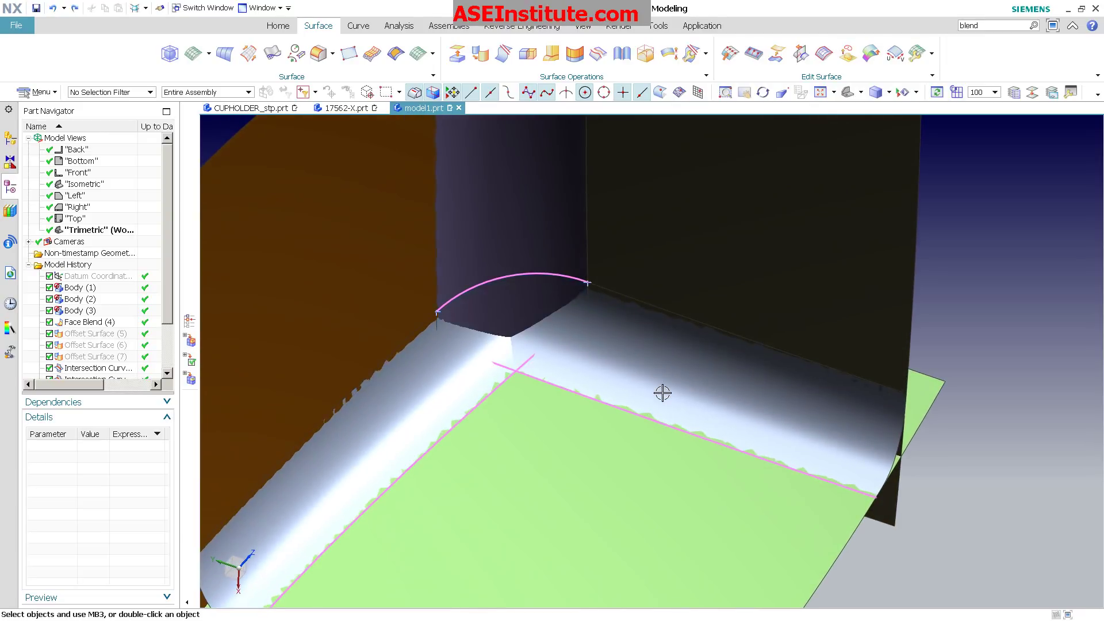
middle_click_drag(971, 275, 979, 261)
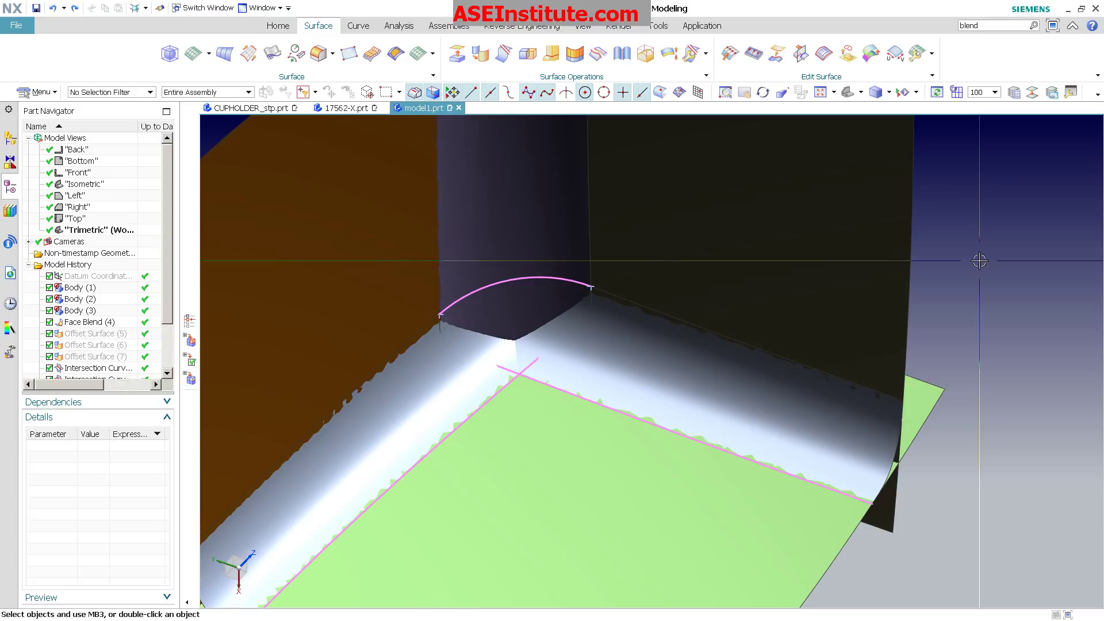
- Begin a Point on Curve/Edge on the intersection curve bordering the lower blend beside the dark wall
left_click(286, 29)
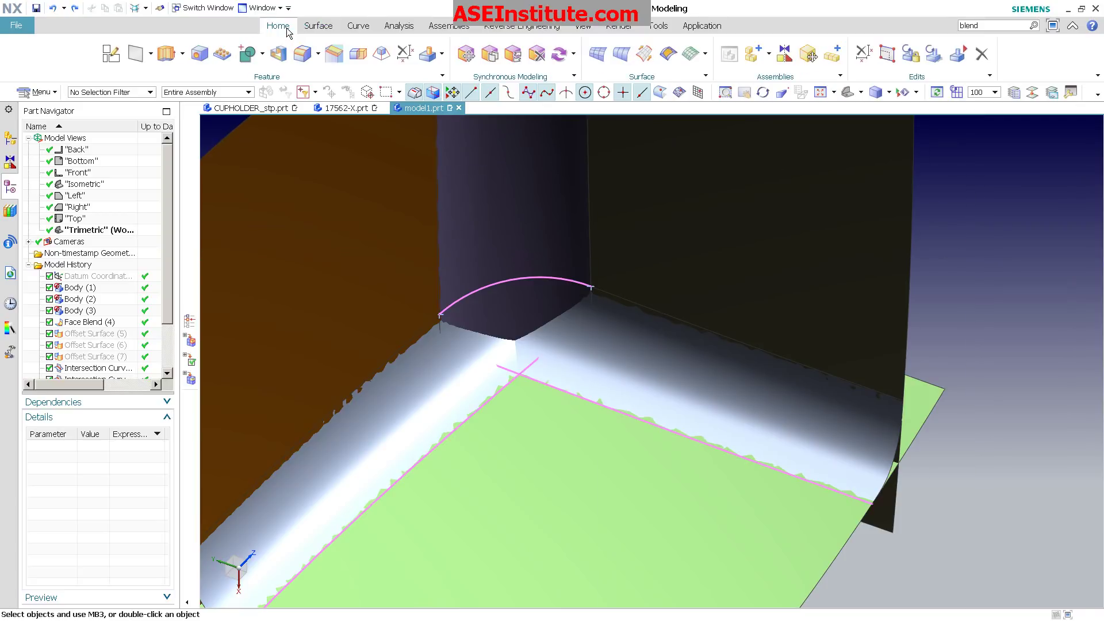
left_click(152, 56)
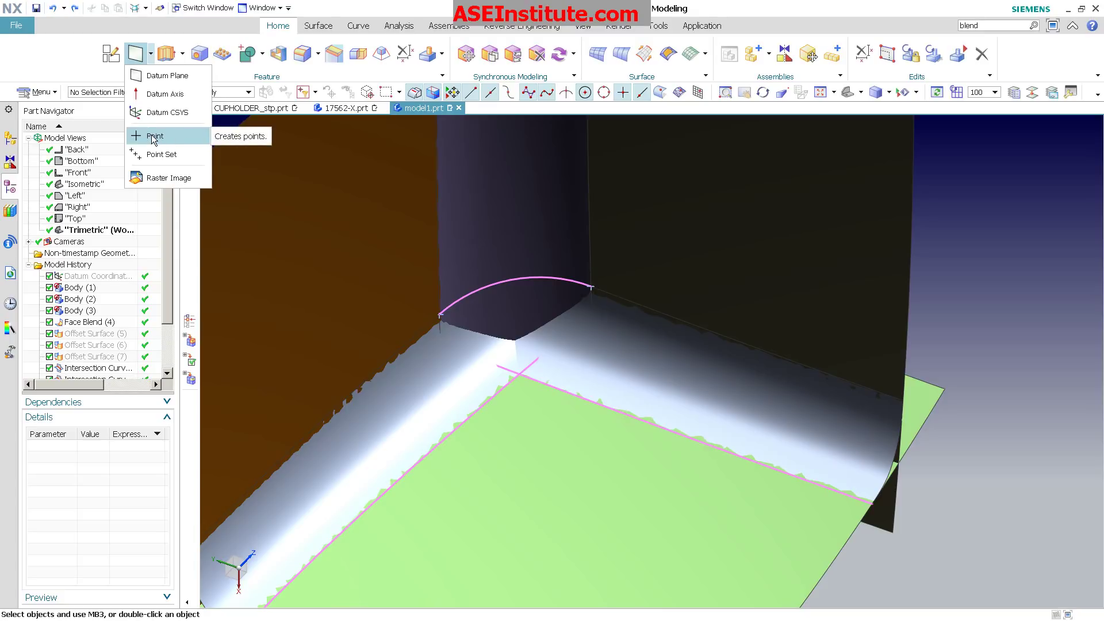
left_click(160, 138)
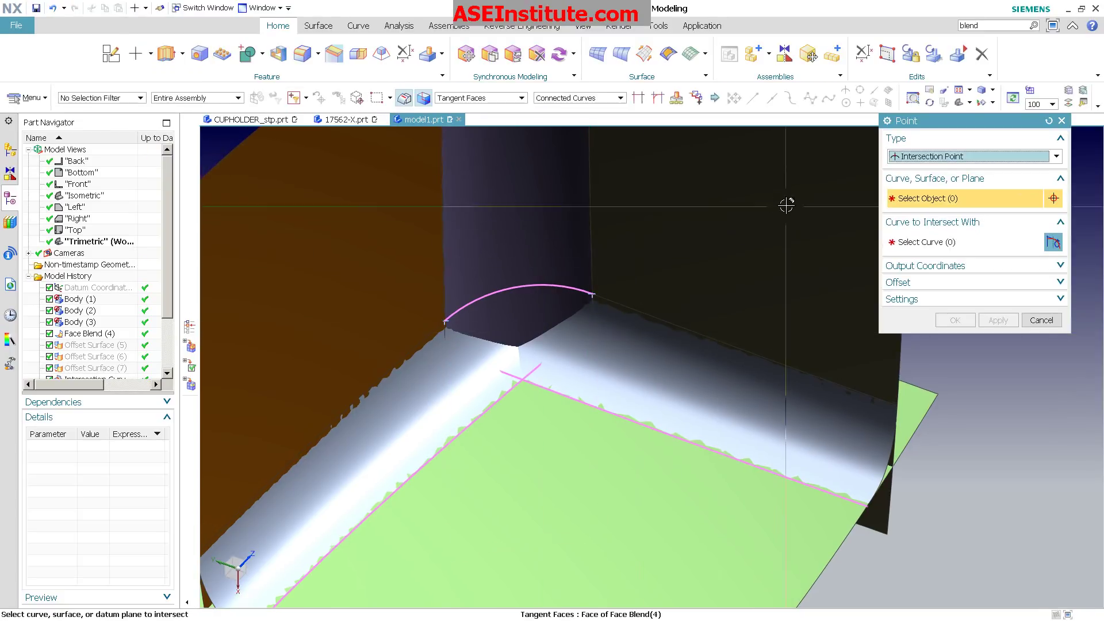
left_click(963, 161)
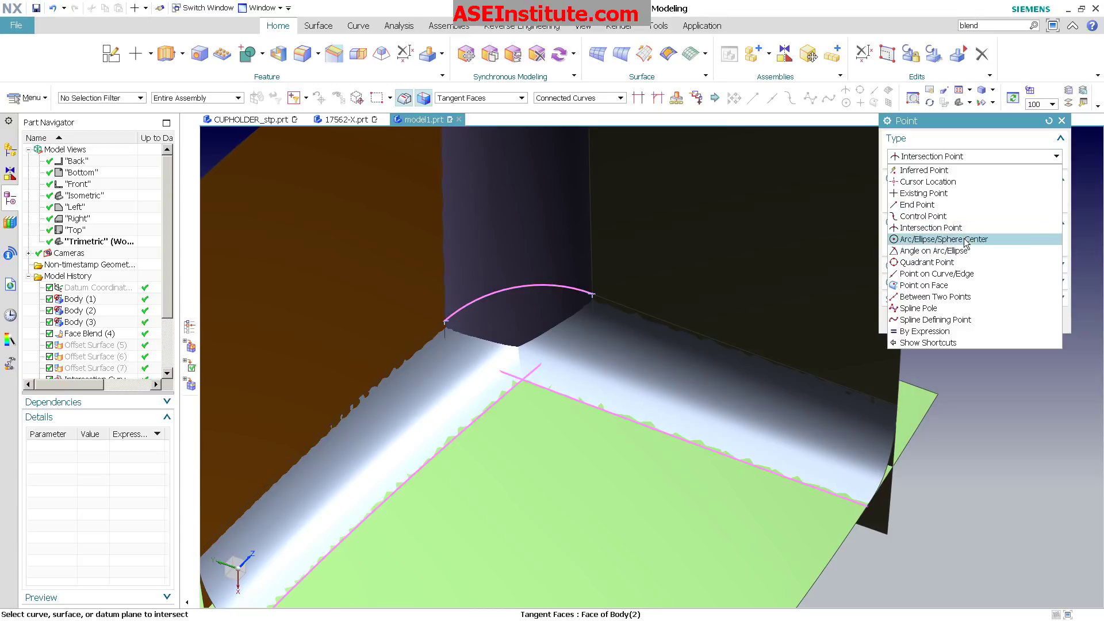
left_click(959, 275)
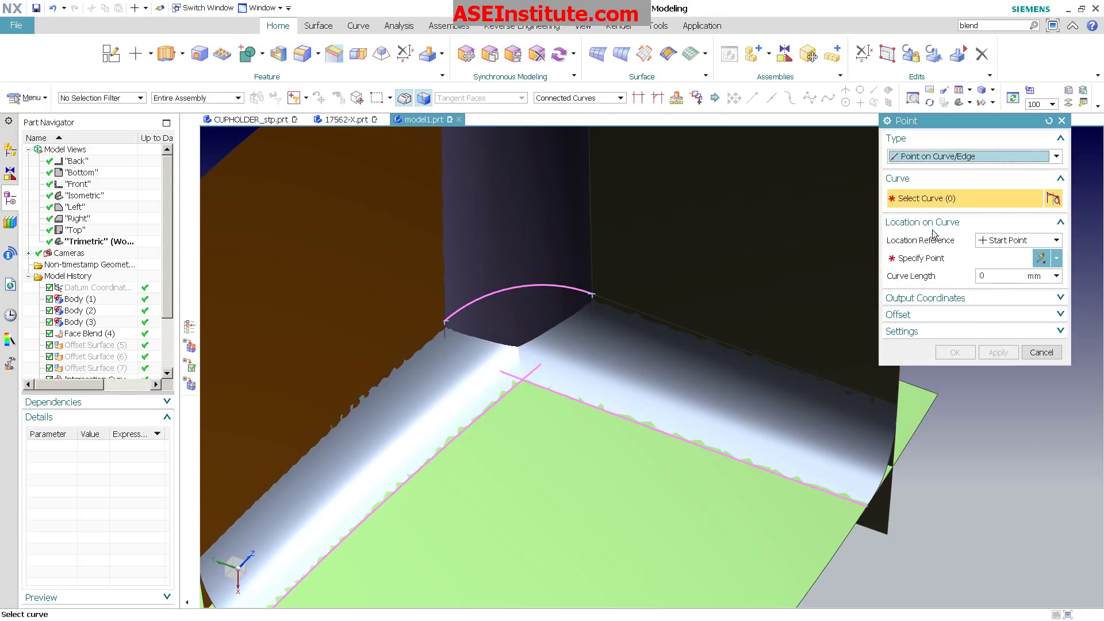
left_click(595, 405)
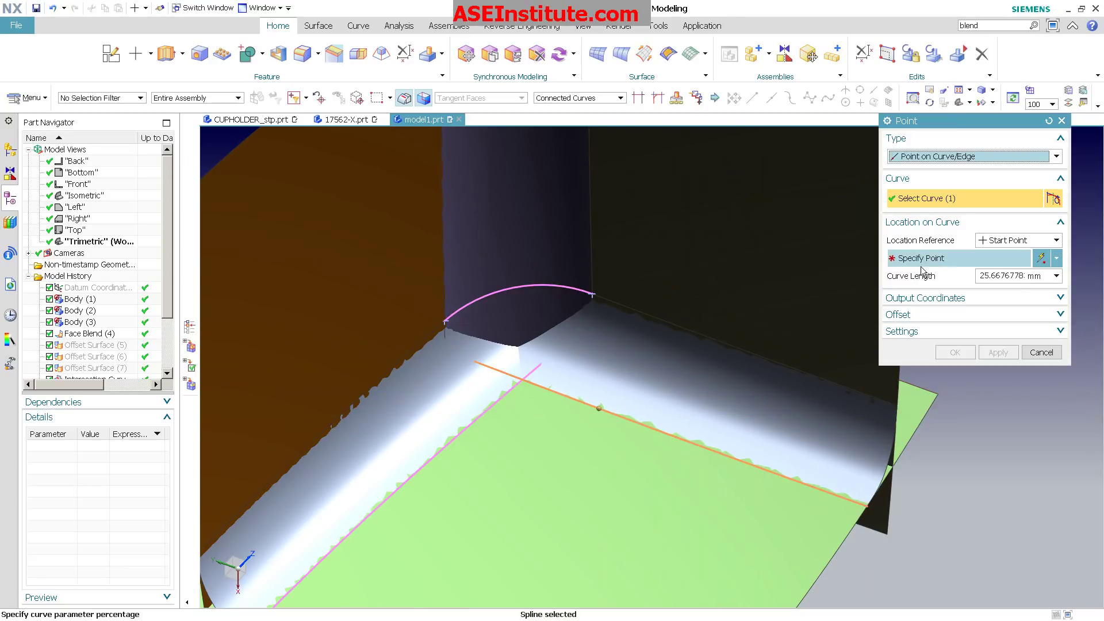
- Try Start of Curve as the point's location reference, review its location options, and return the reference to Start Point
left_click(1001, 240)
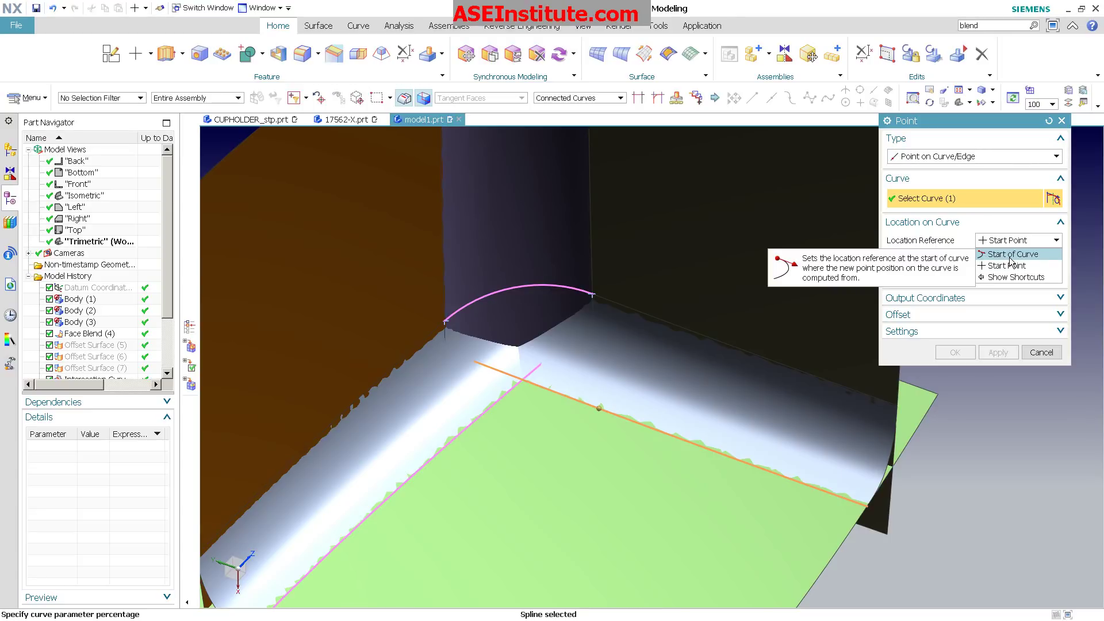
left_click(1011, 255)
left_click(1006, 270)
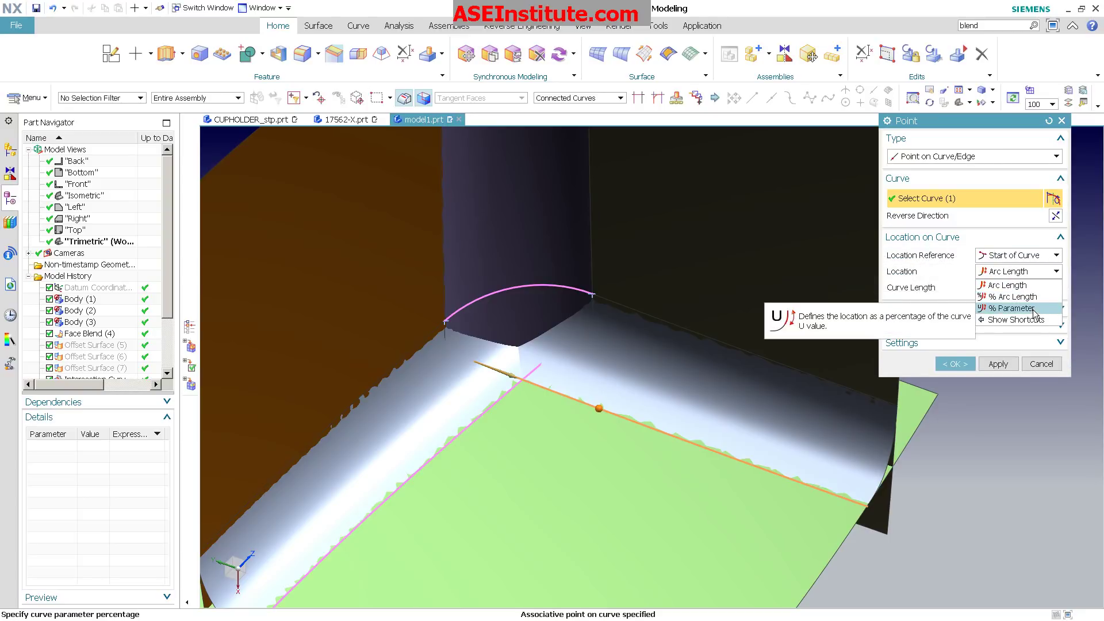
left_click(1021, 271)
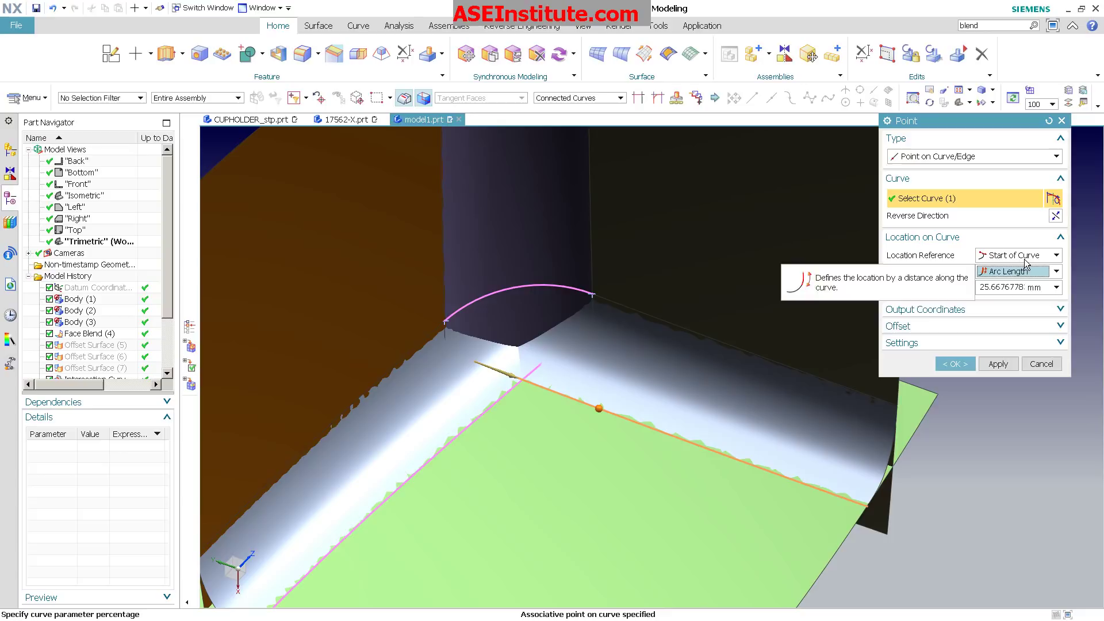
left_click(1026, 256)
left_click(1008, 280)
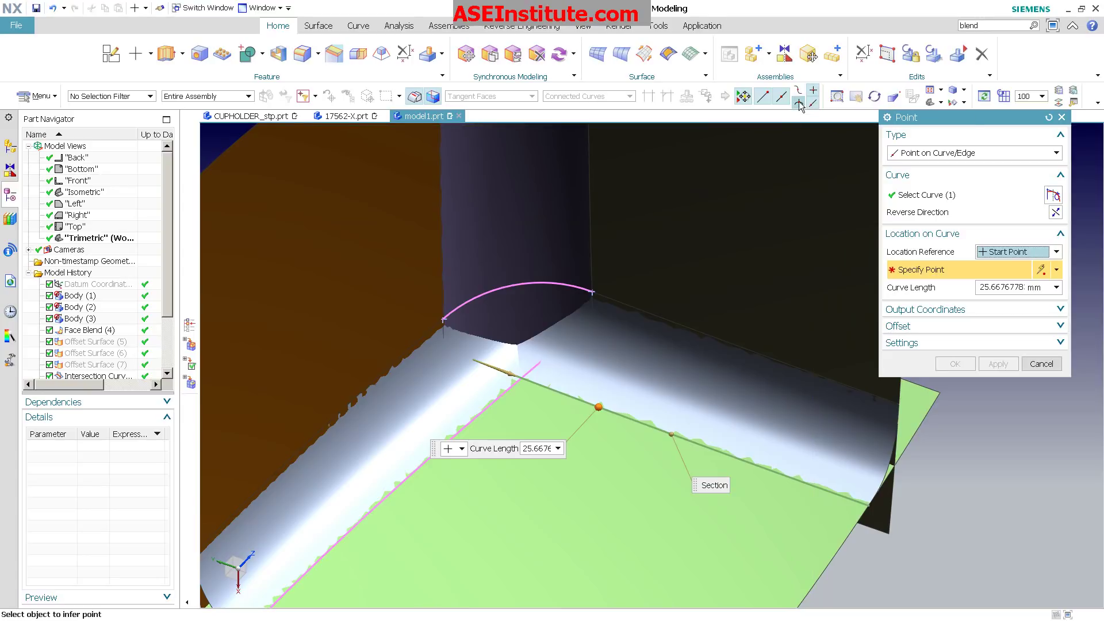
- Using intersection snapping, reference the crossing of the two floor curves and create the point at a curve length of 8 mm
left_click(812, 91)
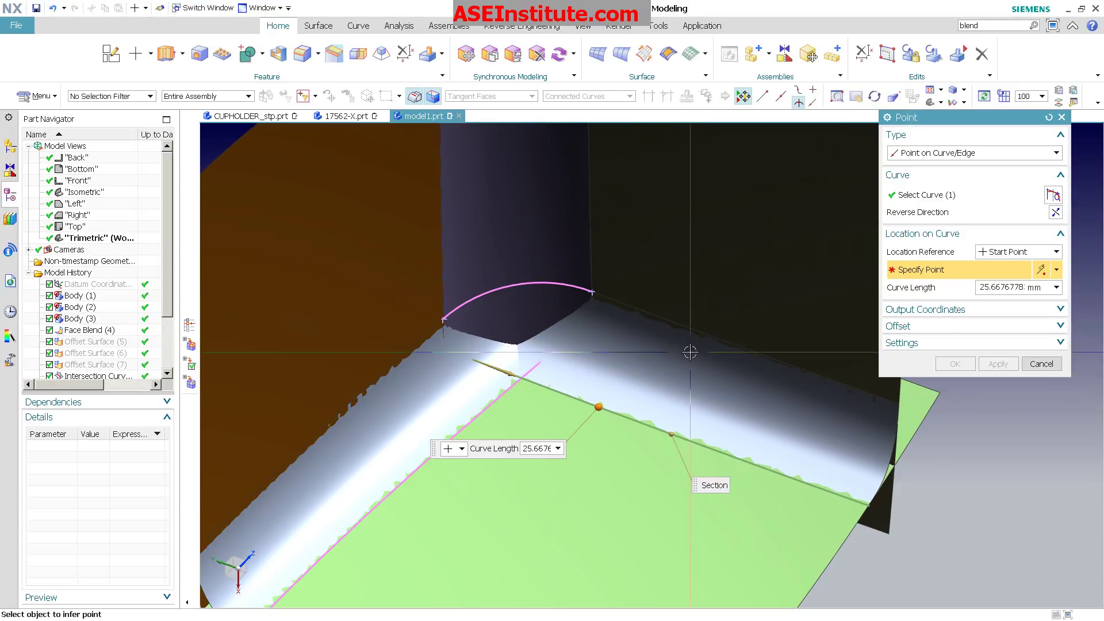
left_click(524, 381)
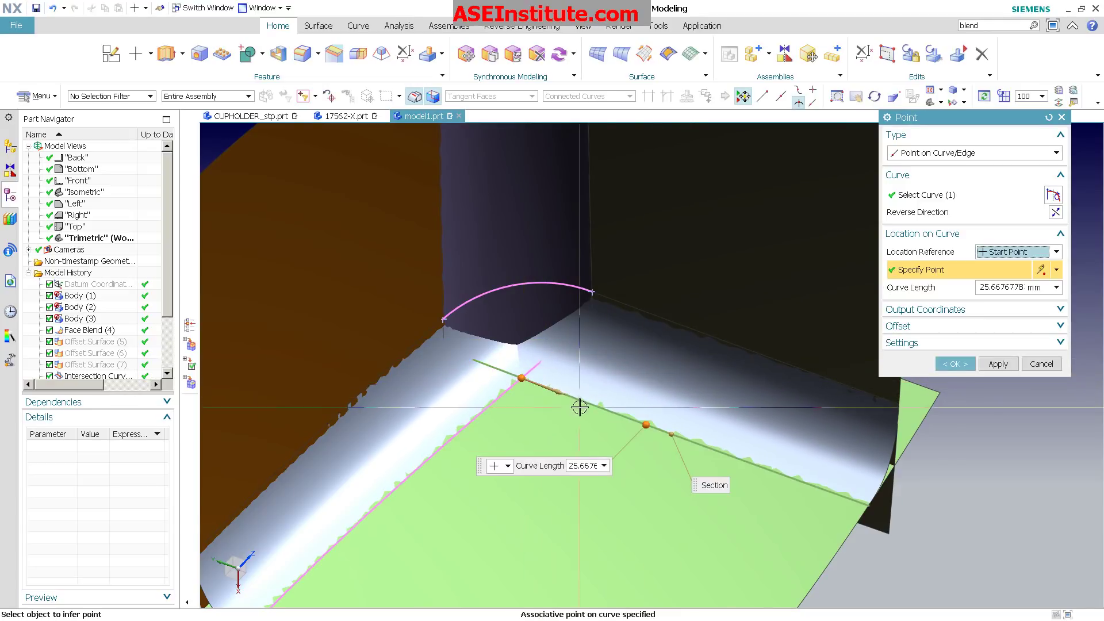
double_click(1013, 286)
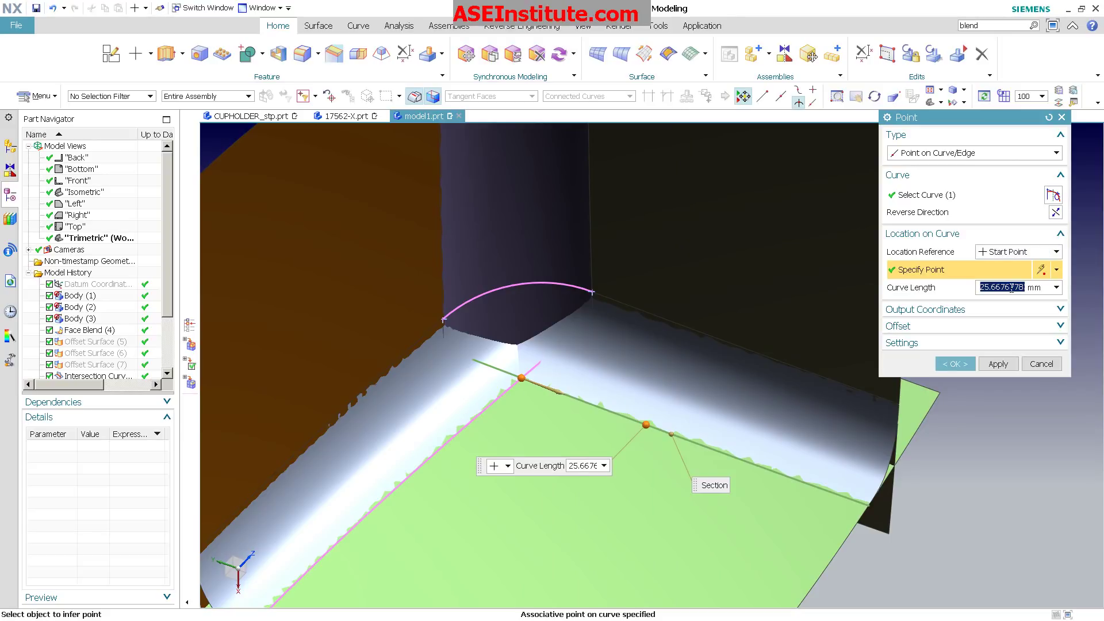
type("8")
key("Return")
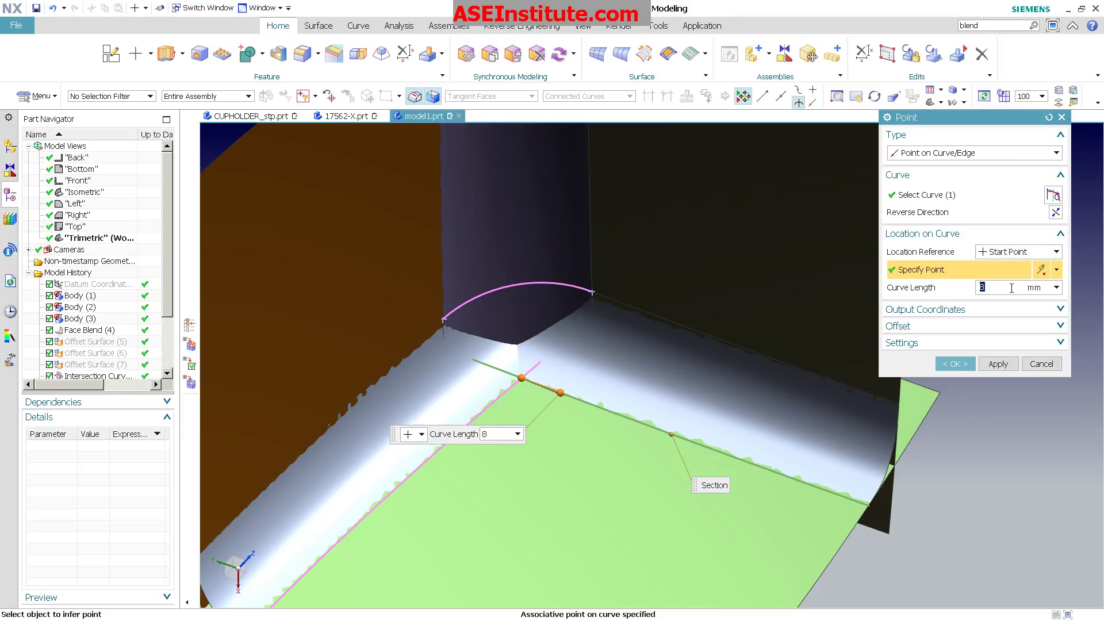
scroll(525, 362, "up", 3)
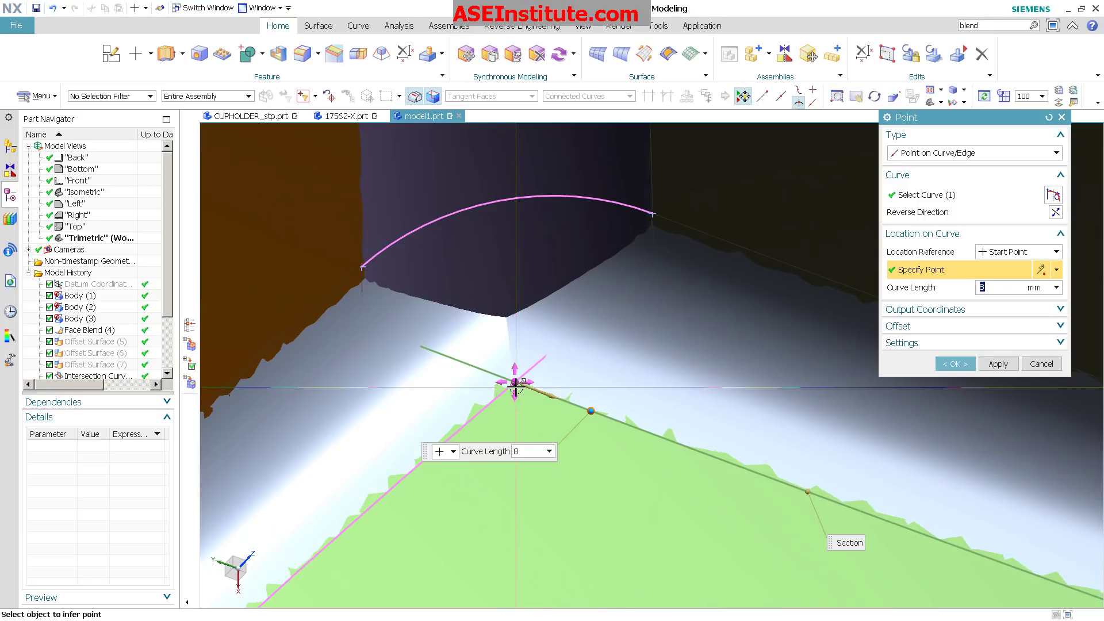
left_click(589, 411)
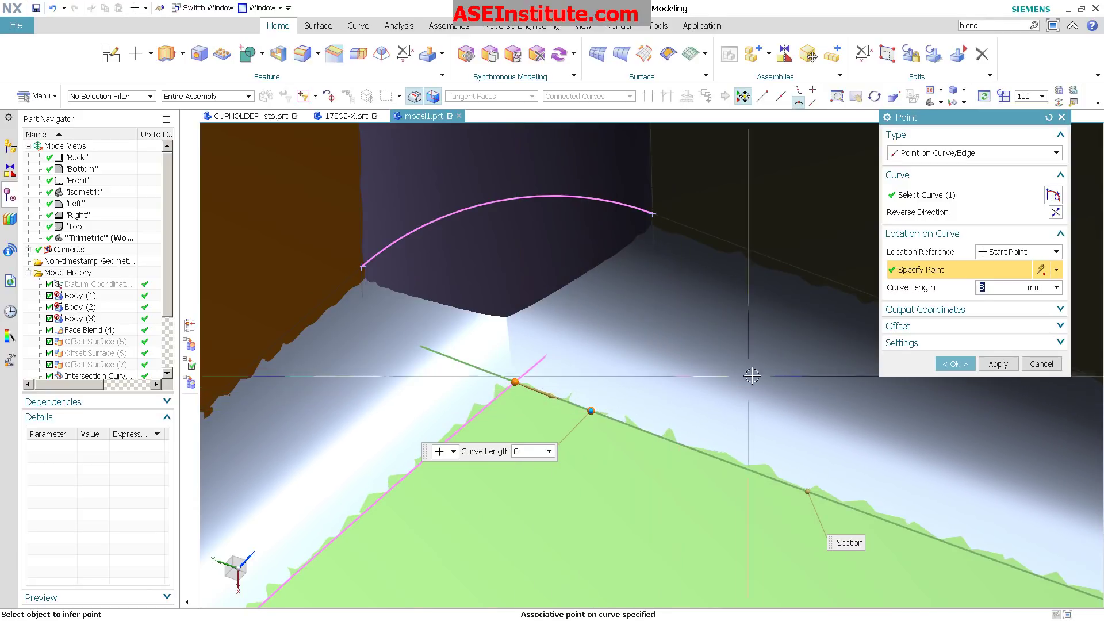
left_click(998, 364)
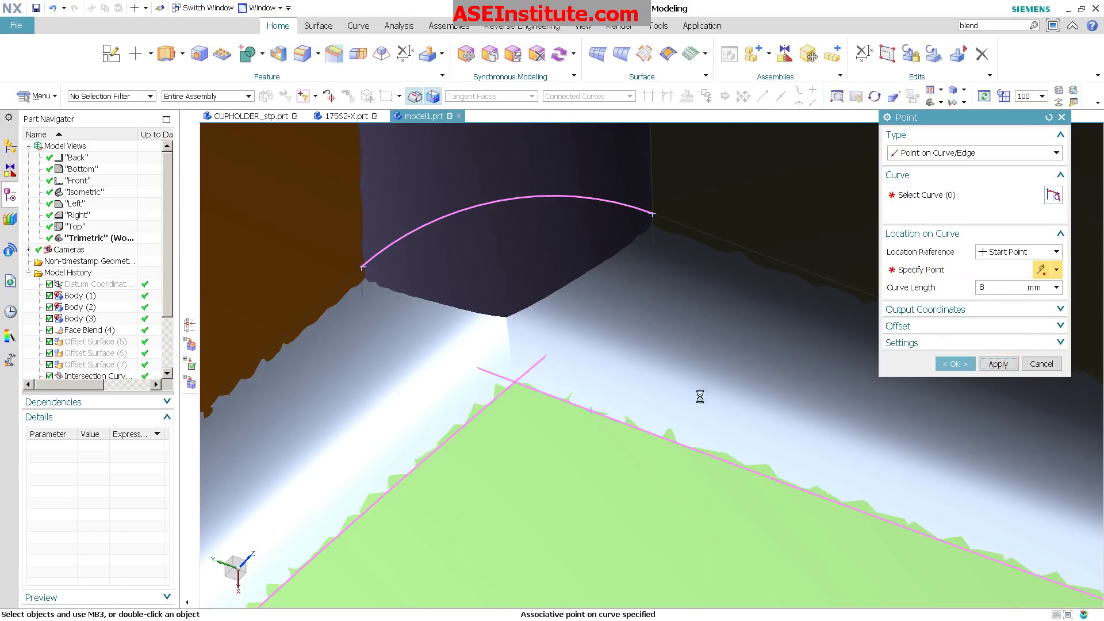
- Create a second point on the other floor curve, 8 mm along it from the crossing of the two curves
left_click(485, 405)
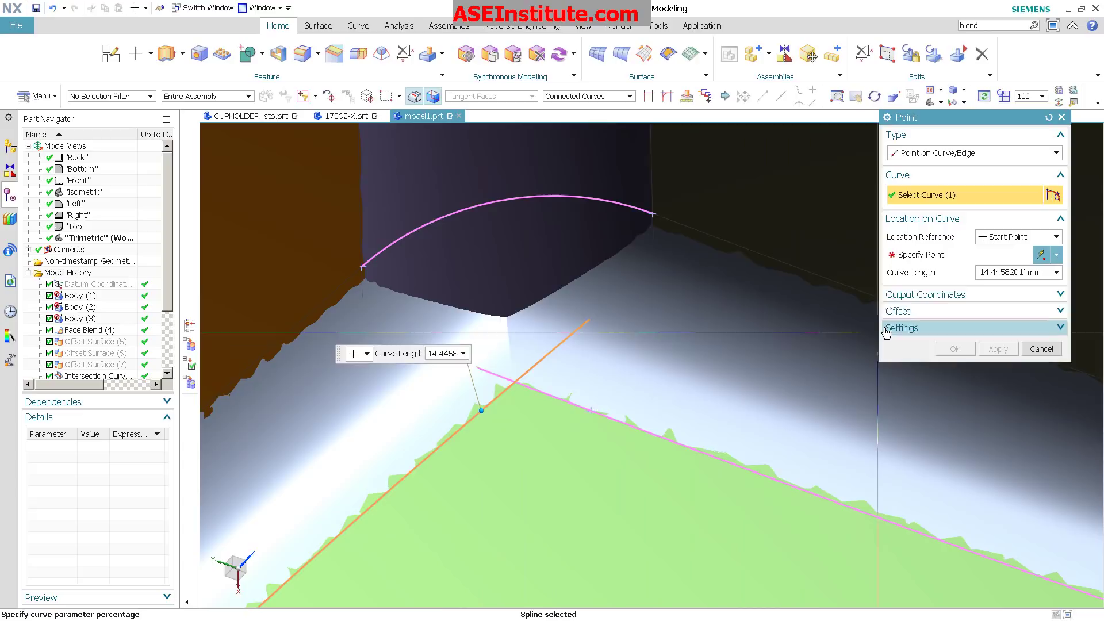
left_click(920, 258)
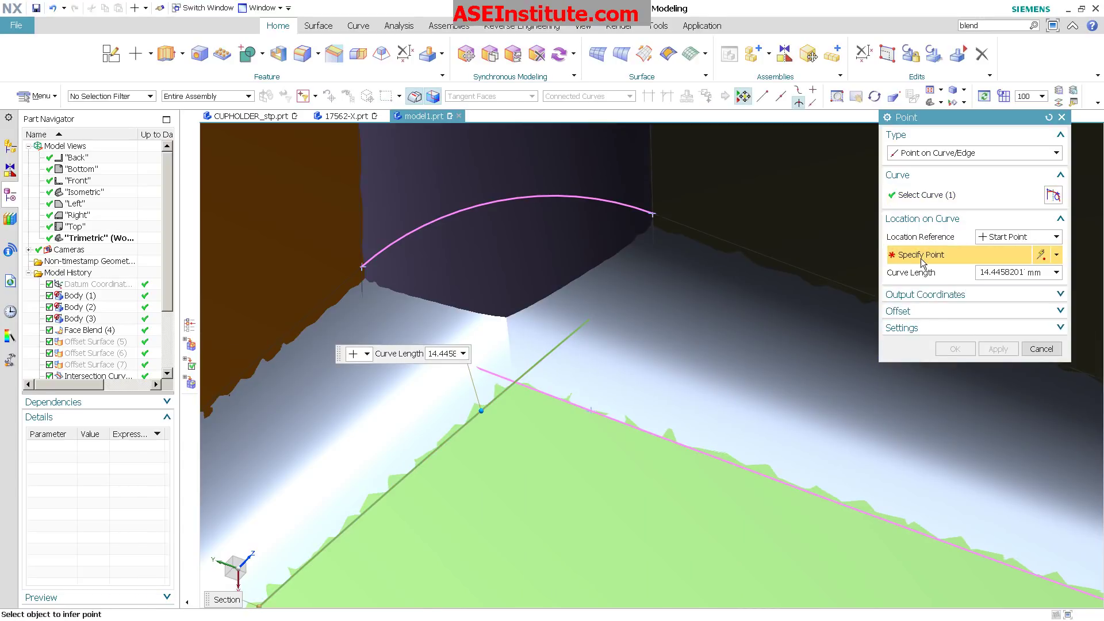
left_click(514, 382)
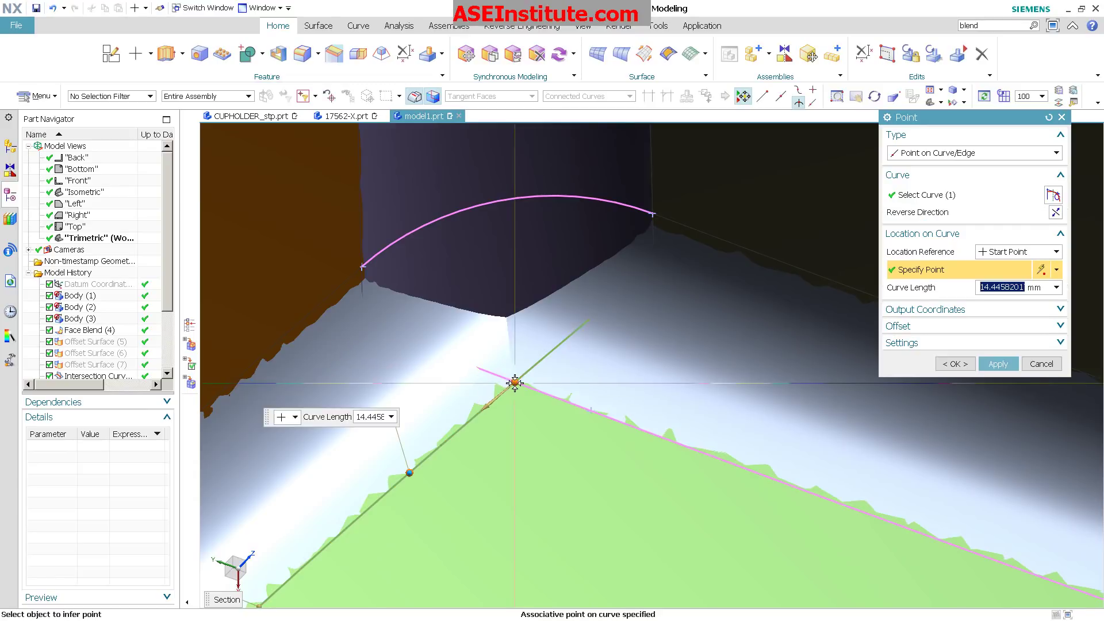
type("8")
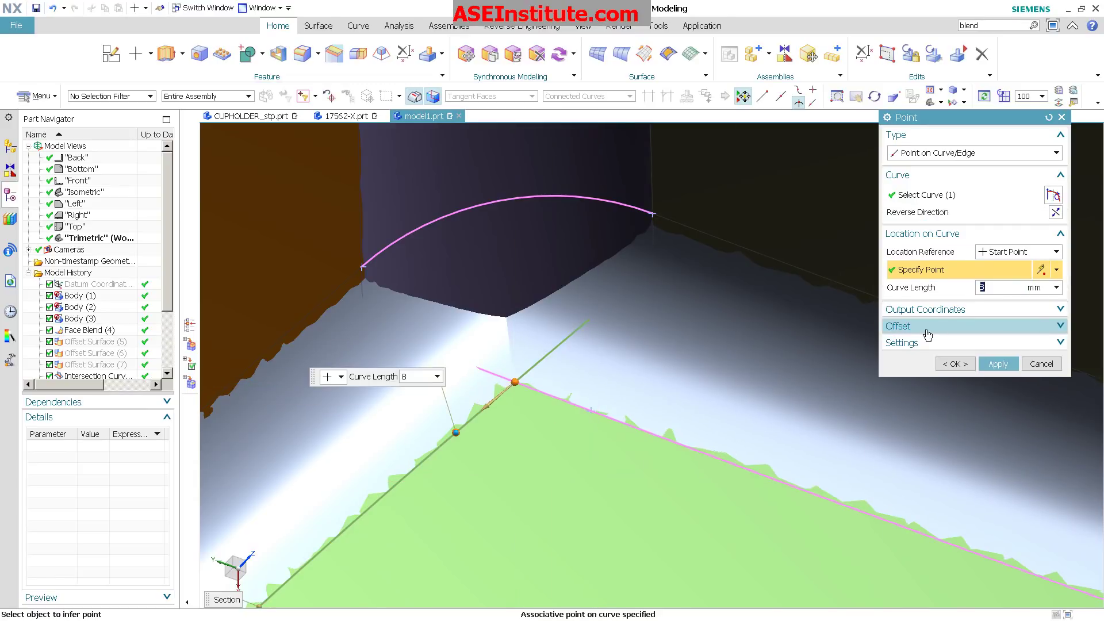
left_click(955, 363)
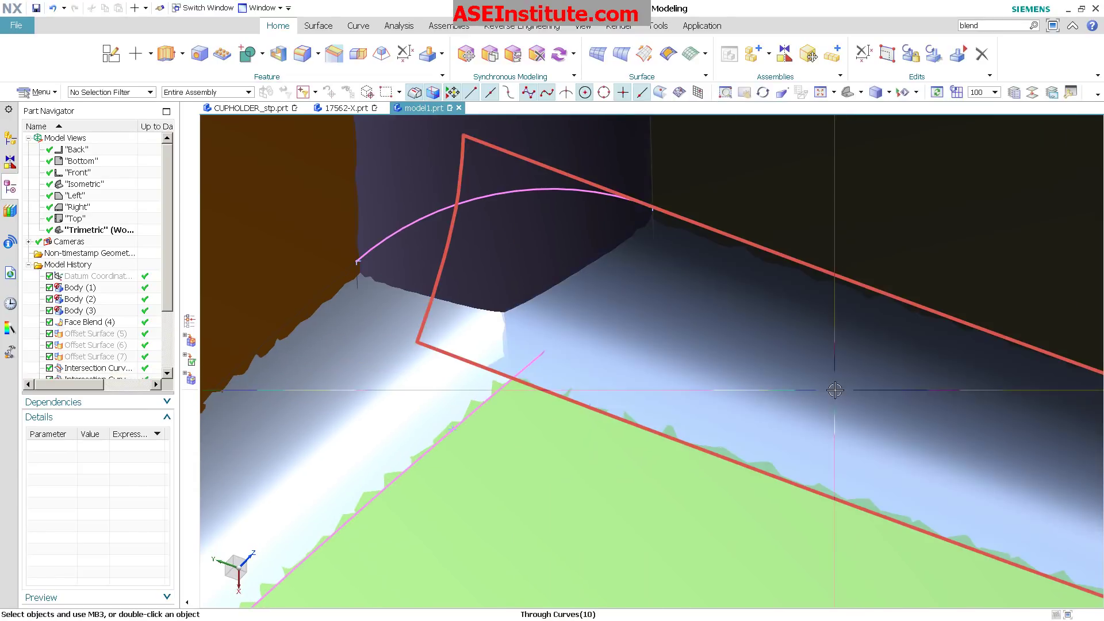
scroll(885, 326, "down", 5)
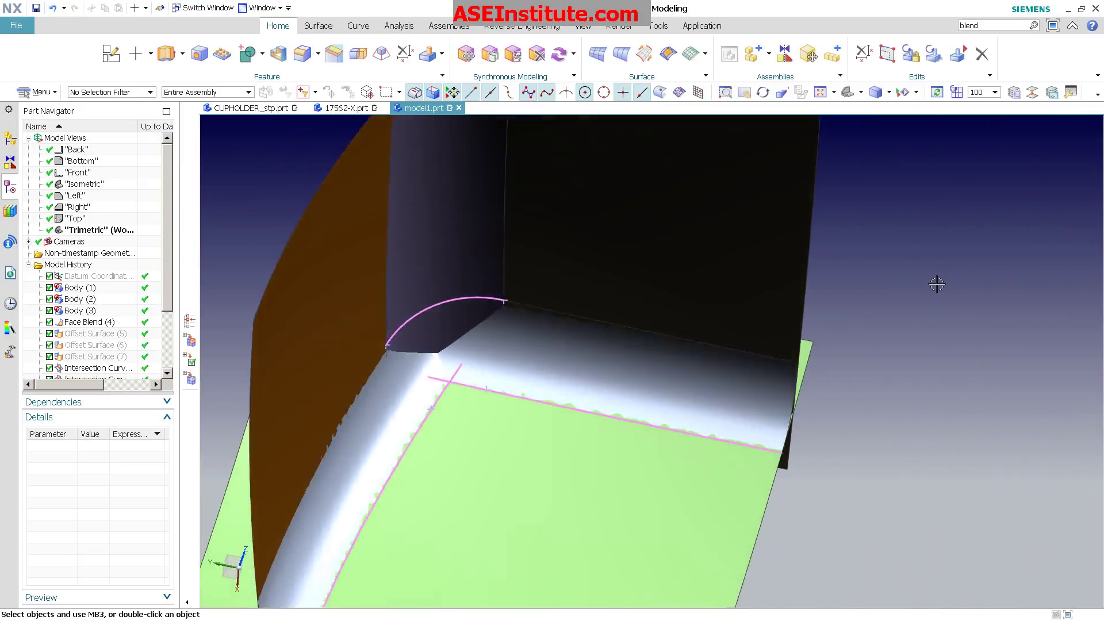
- Set the Set1 distance of Offset Surface (6), the offset of the dark wall, to 15
middle_click_drag(927, 350, 892, 303)
middle_click_drag(554, 339, 541, 284)
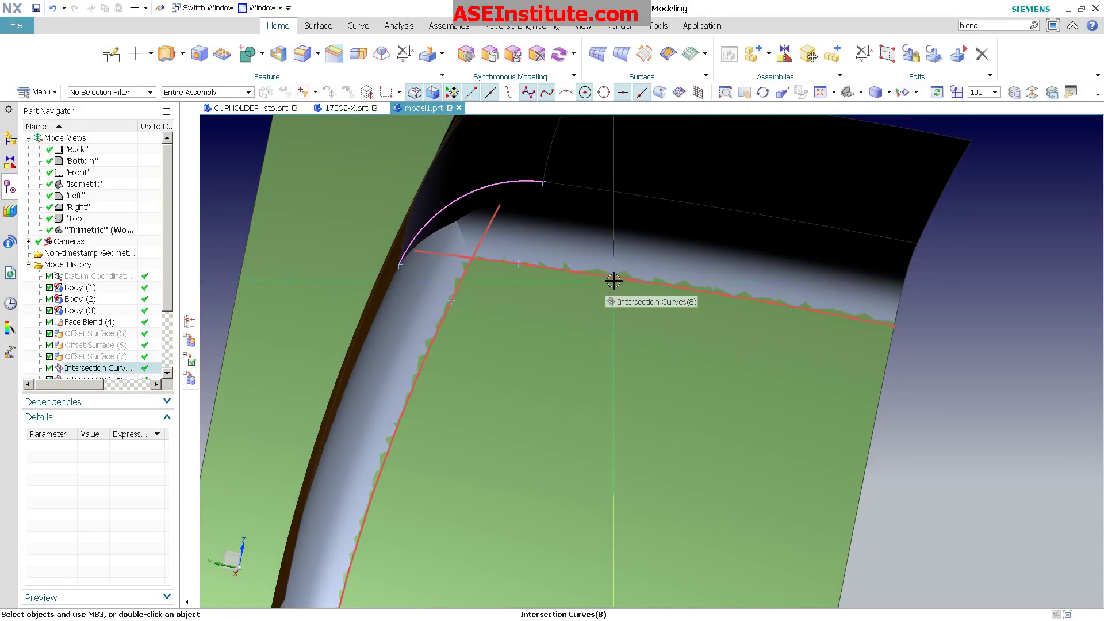
left_click(613, 271)
left_click(103, 357)
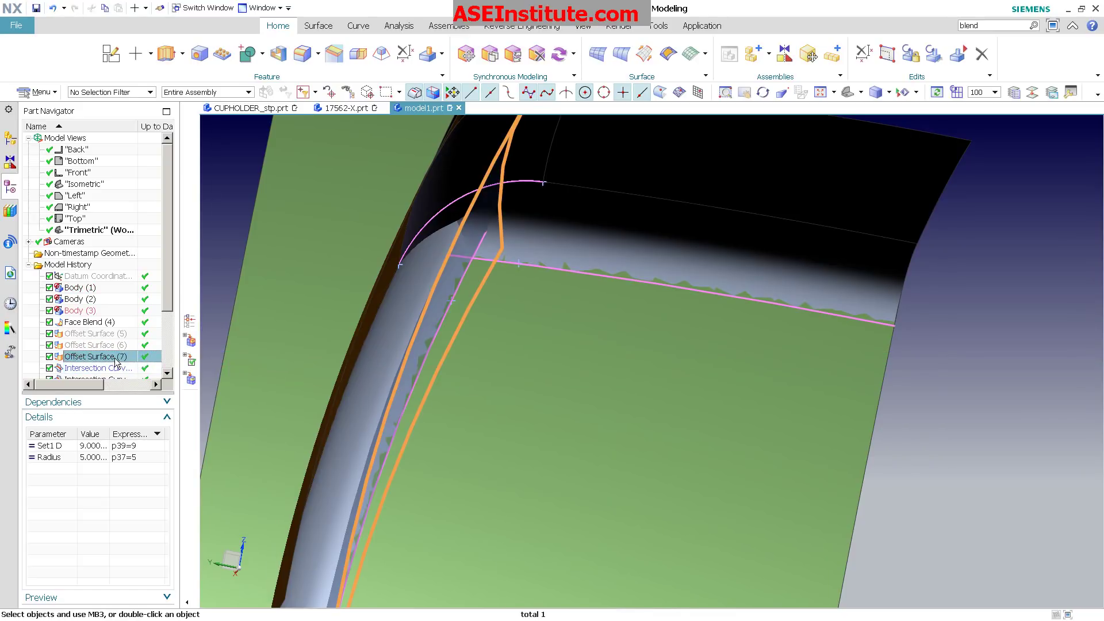
left_click(114, 350)
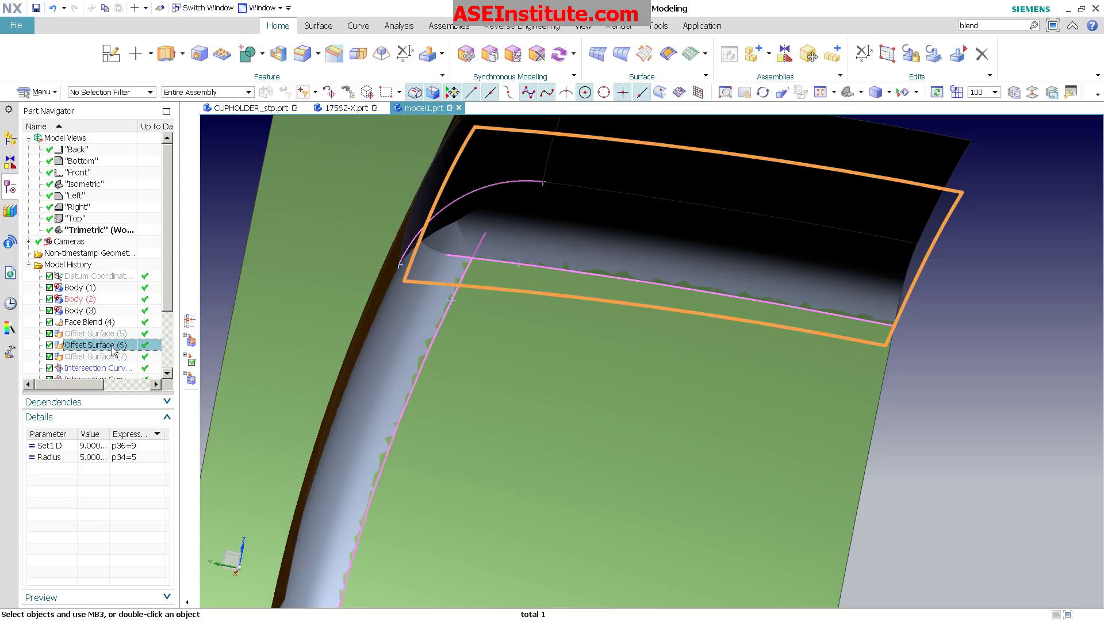
left_click(133, 448)
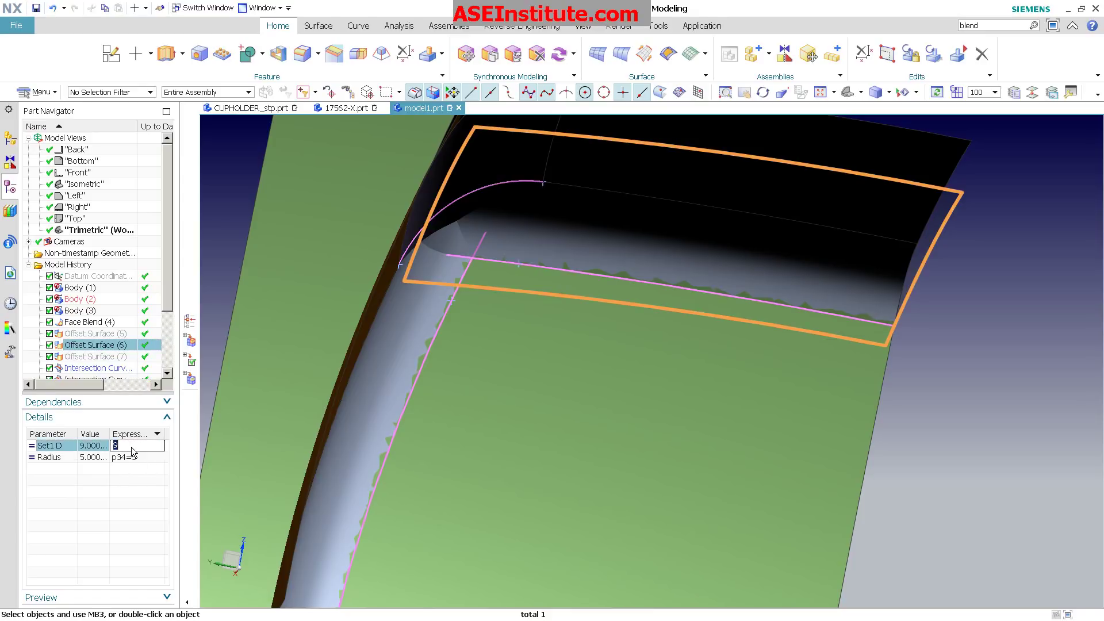
type("15")
key("Return")
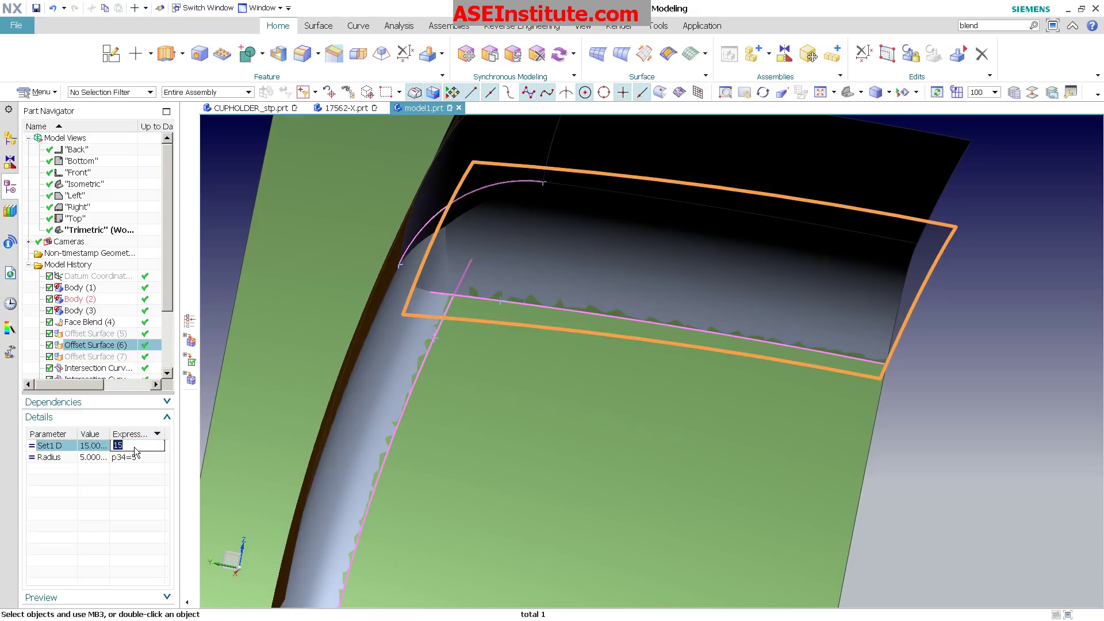
- Restore the dark wall's offset surface distance to 9 and deselect the feature
type("9")
key("Return")
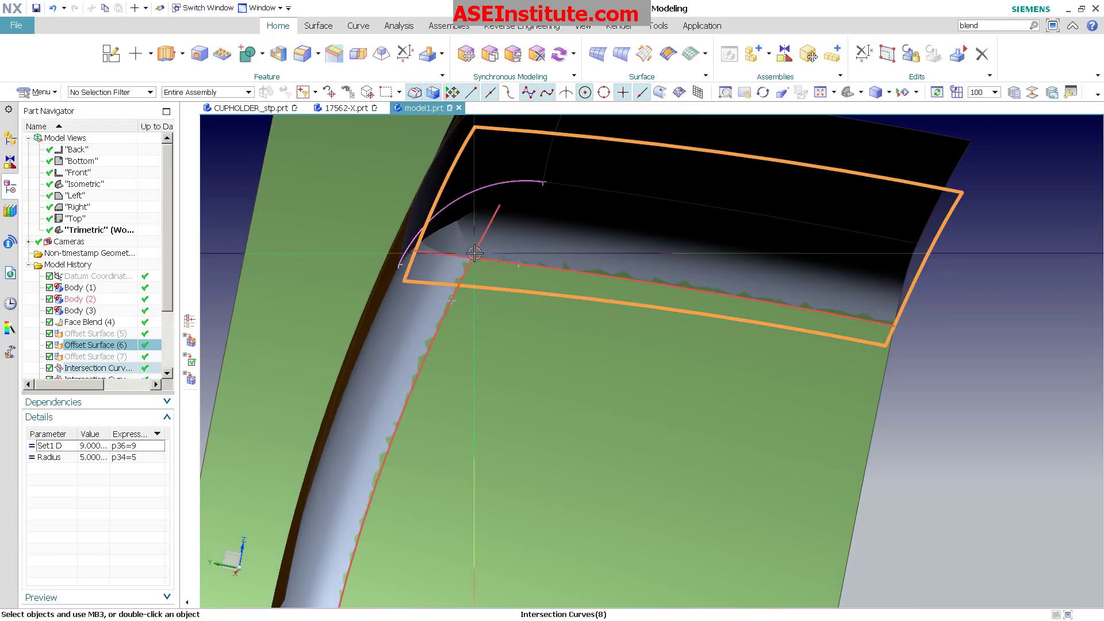
left_click(950, 423)
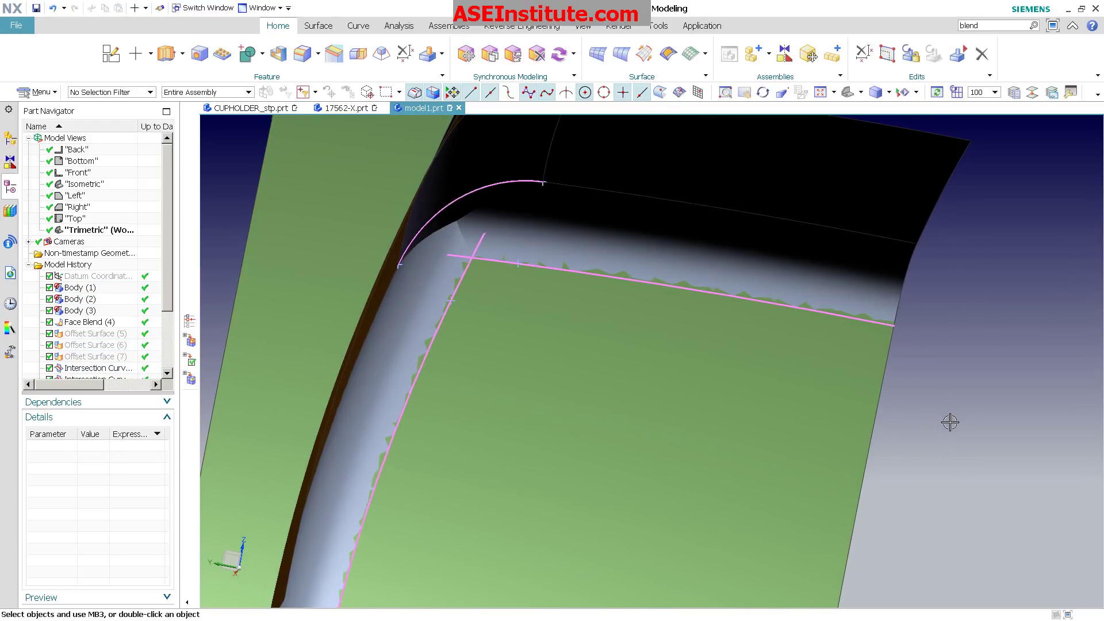
- Begin a Bridge Curve between the two crossing floor curves, starting from the far end of the curve beside the dark wall
middle_click_drag(949, 422, 950, 423)
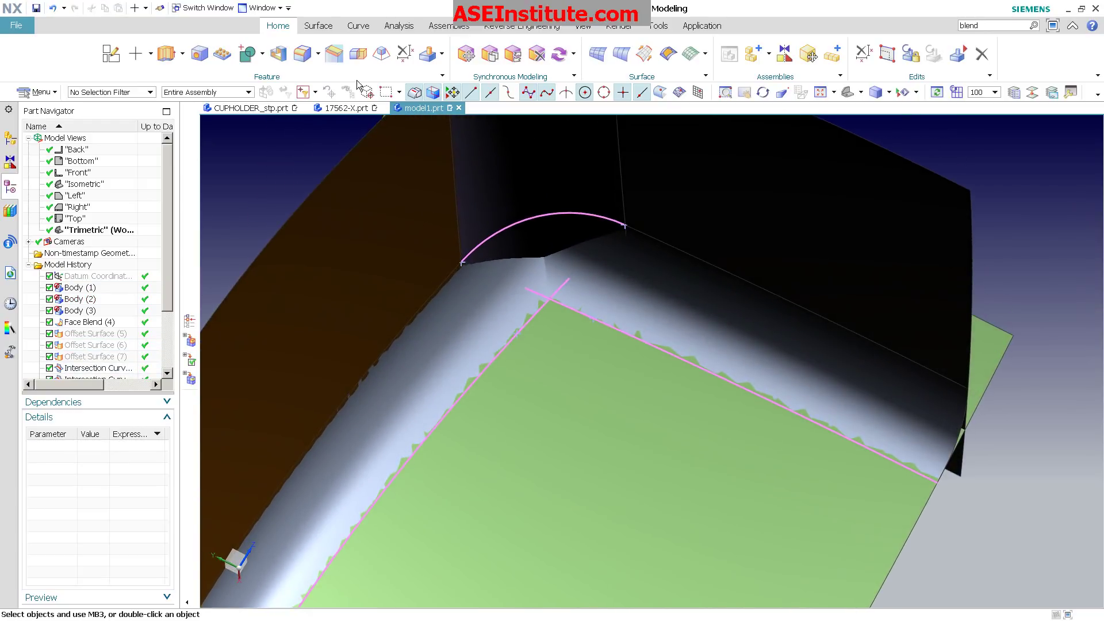
left_click(355, 27)
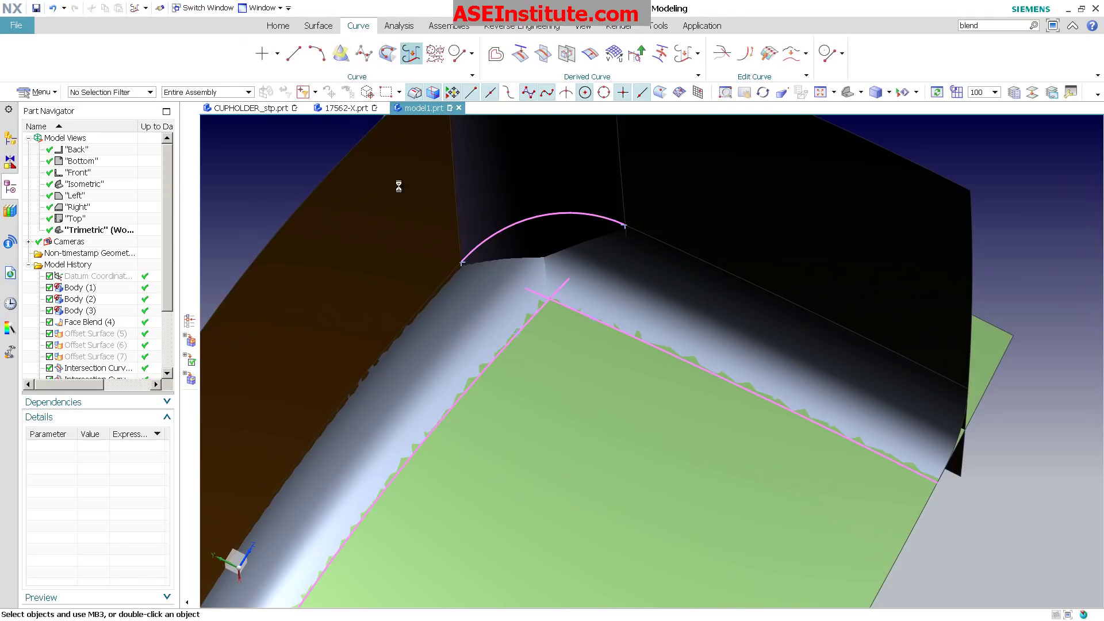
middle_click_drag(586, 399, 569, 429)
scroll(569, 429, "up", 2)
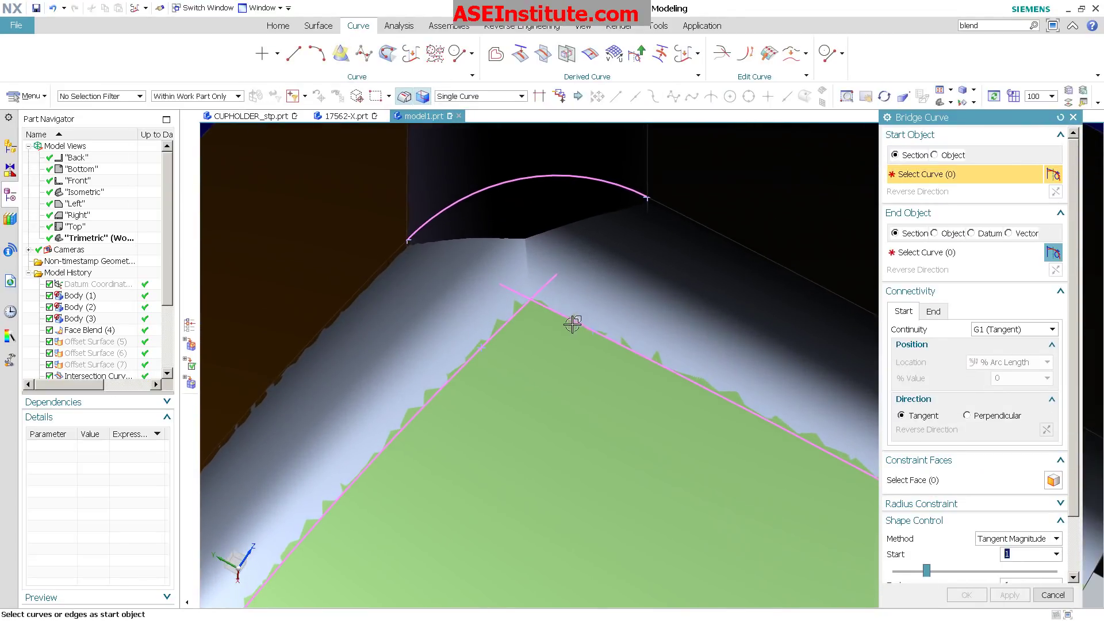
middle_click_drag(595, 362, 580, 301)
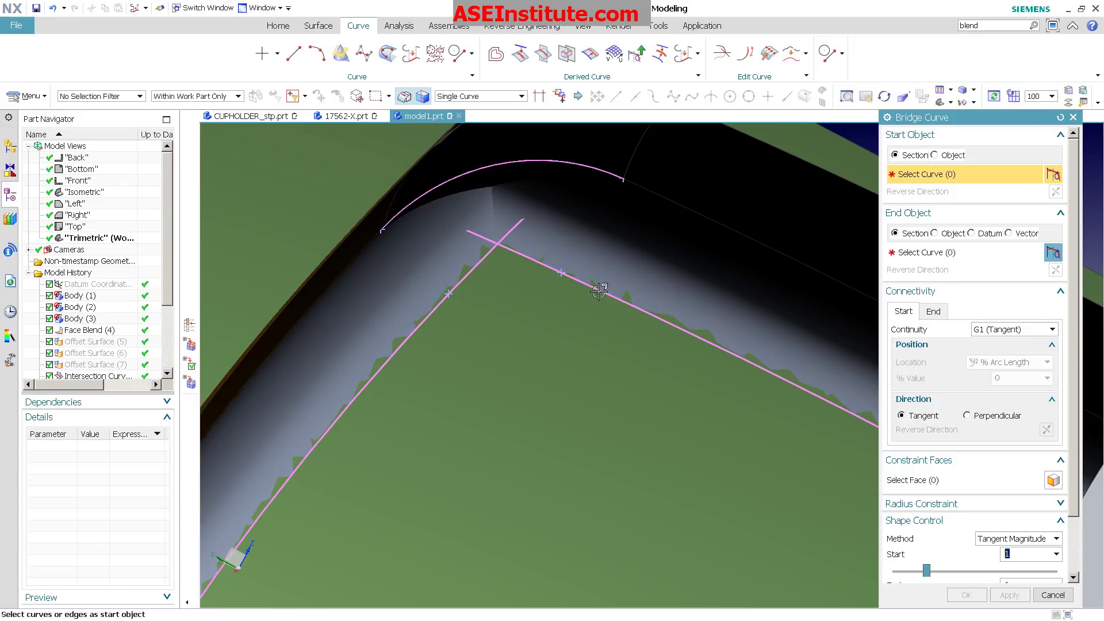
left_click(601, 290)
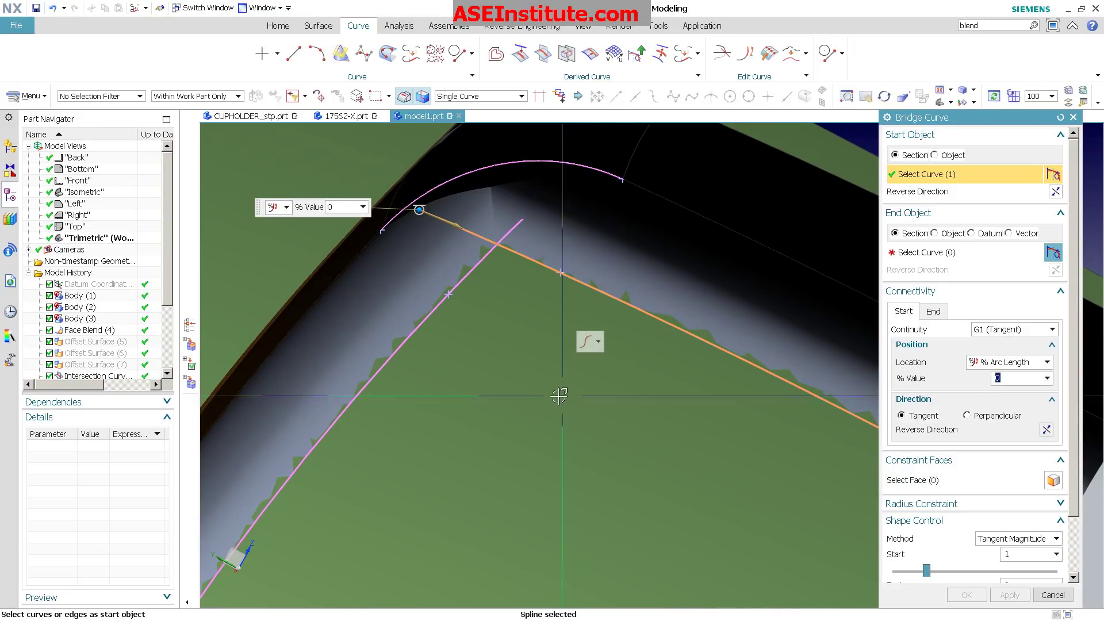
left_click(414, 361)
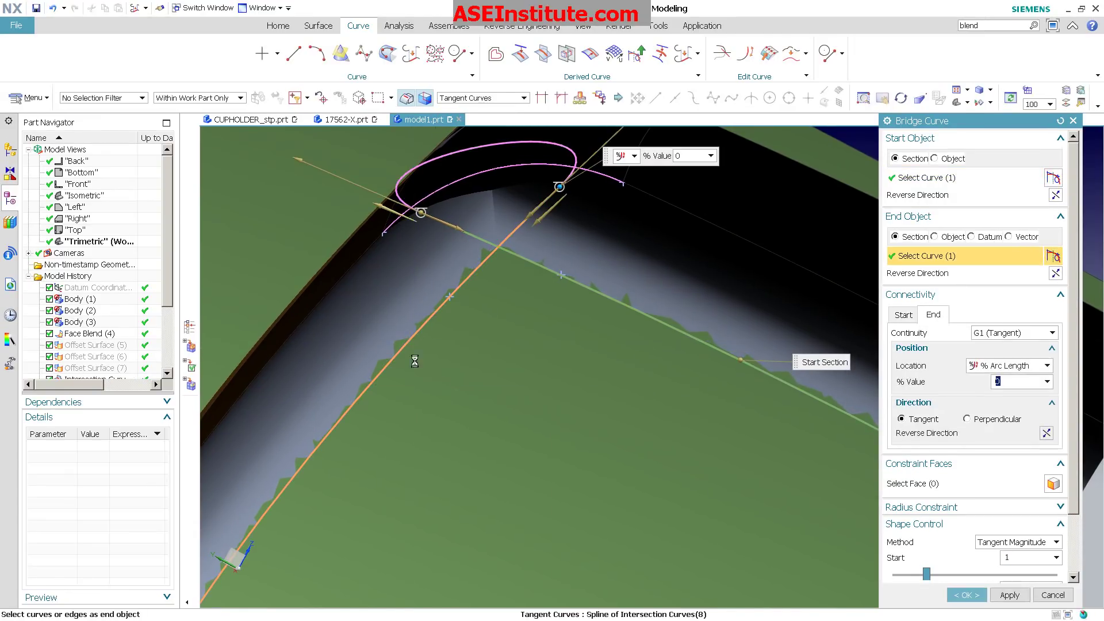
middle_click_drag(512, 431, 511, 433)
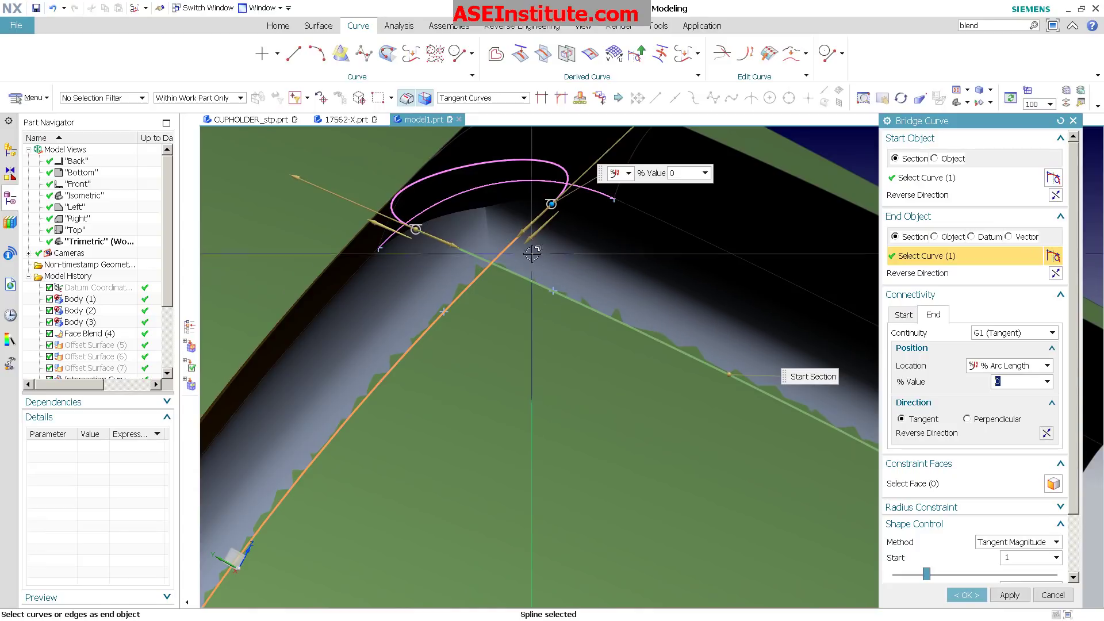
double_click(426, 239)
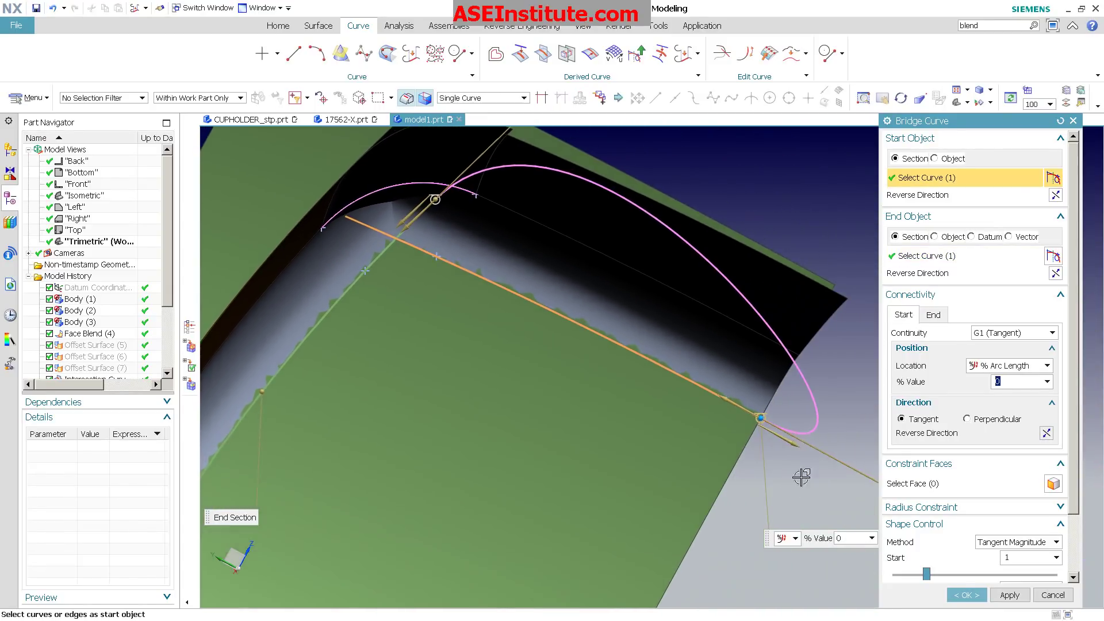
- Locate the bridge's start through the existing point on the floor curve beside the dark wall and reverse its tangent direction
left_click_drag(761, 418, 471, 271)
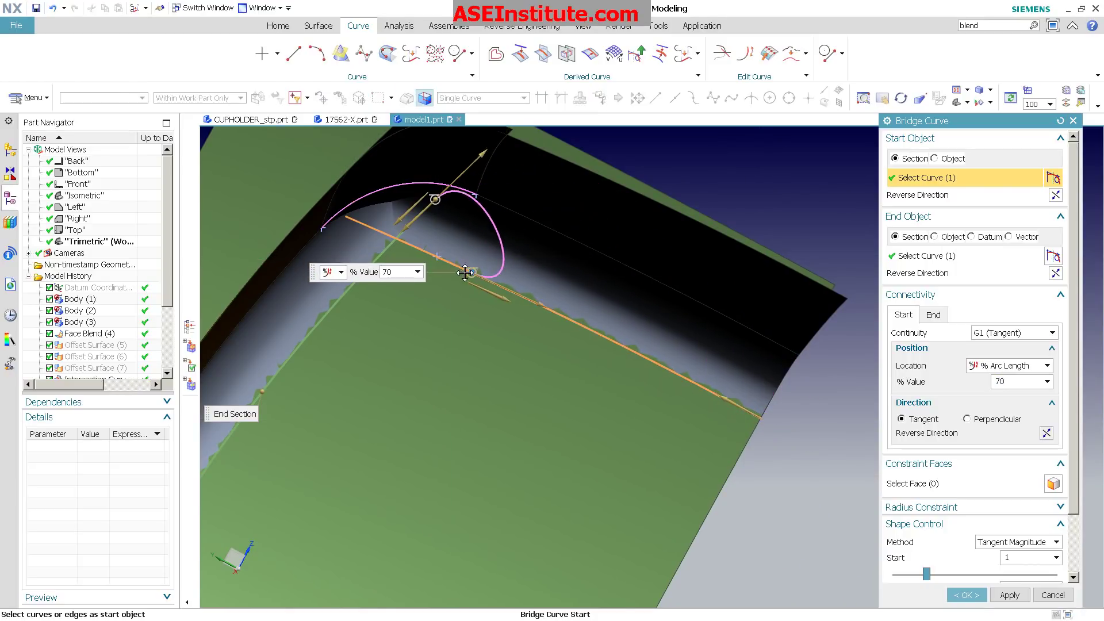
left_click(341, 271)
left_click(357, 319)
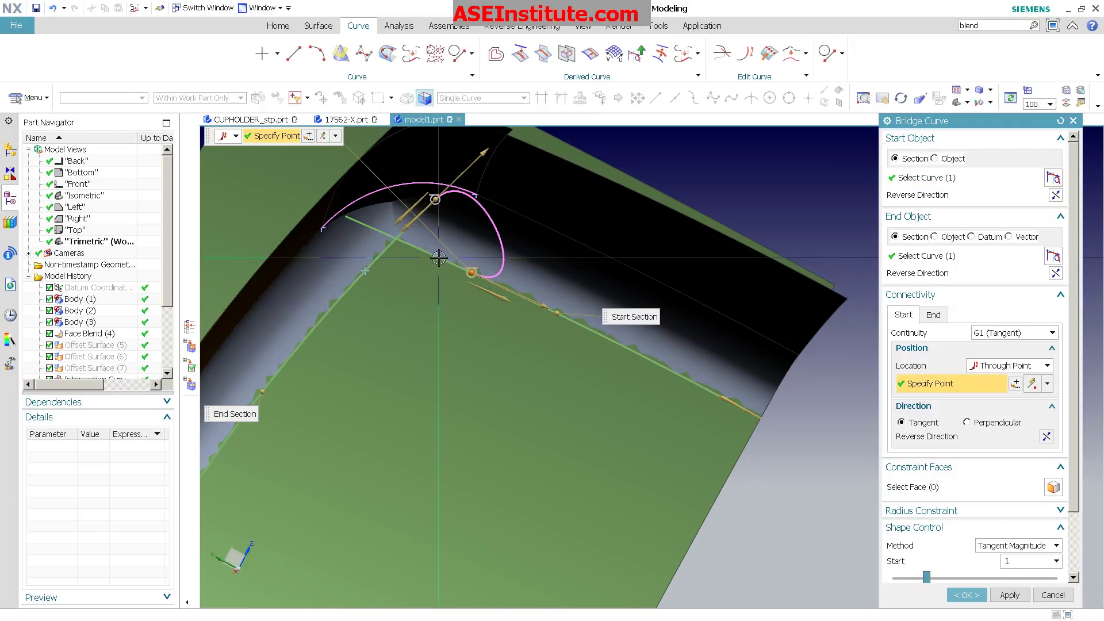
scroll(559, 394, "up", 3)
scroll(517, 397, "up", 1)
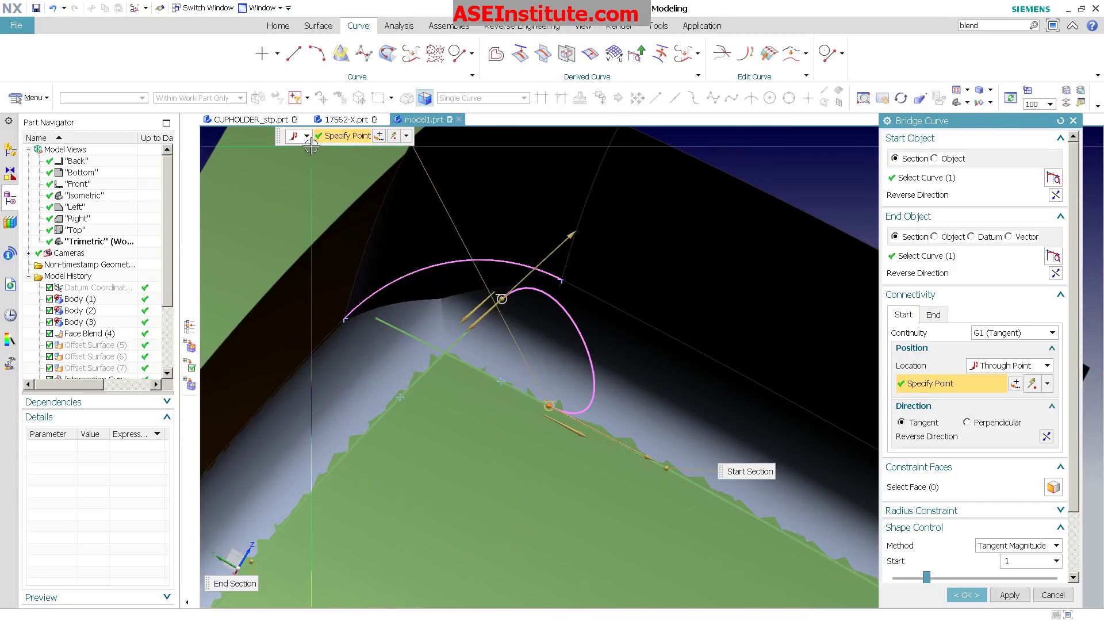
left_click(406, 137)
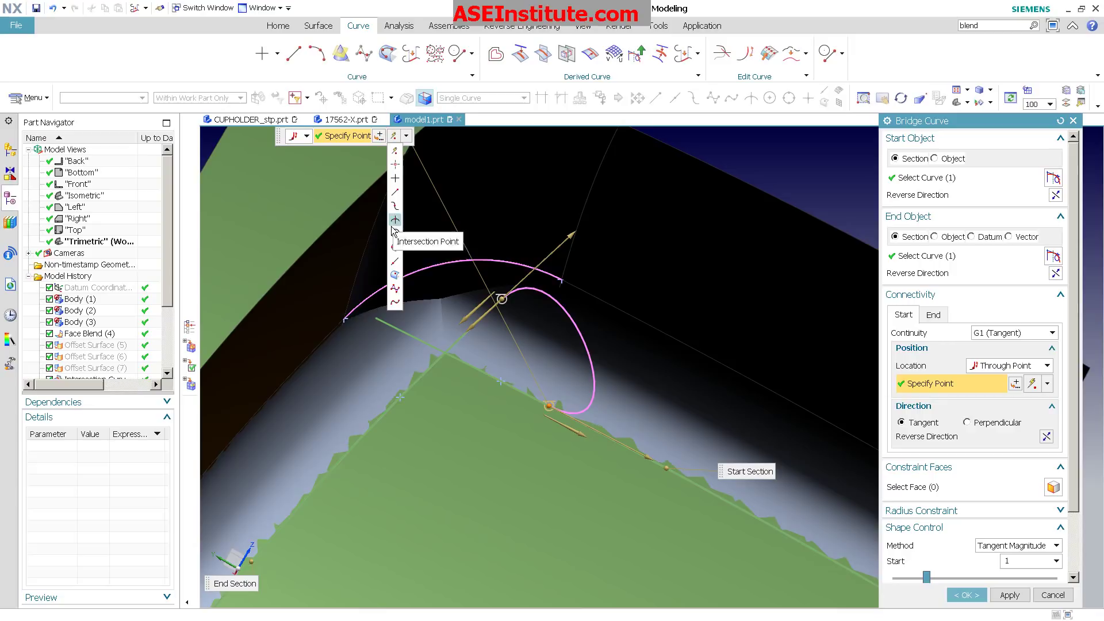
left_click(395, 179)
left_click(502, 381)
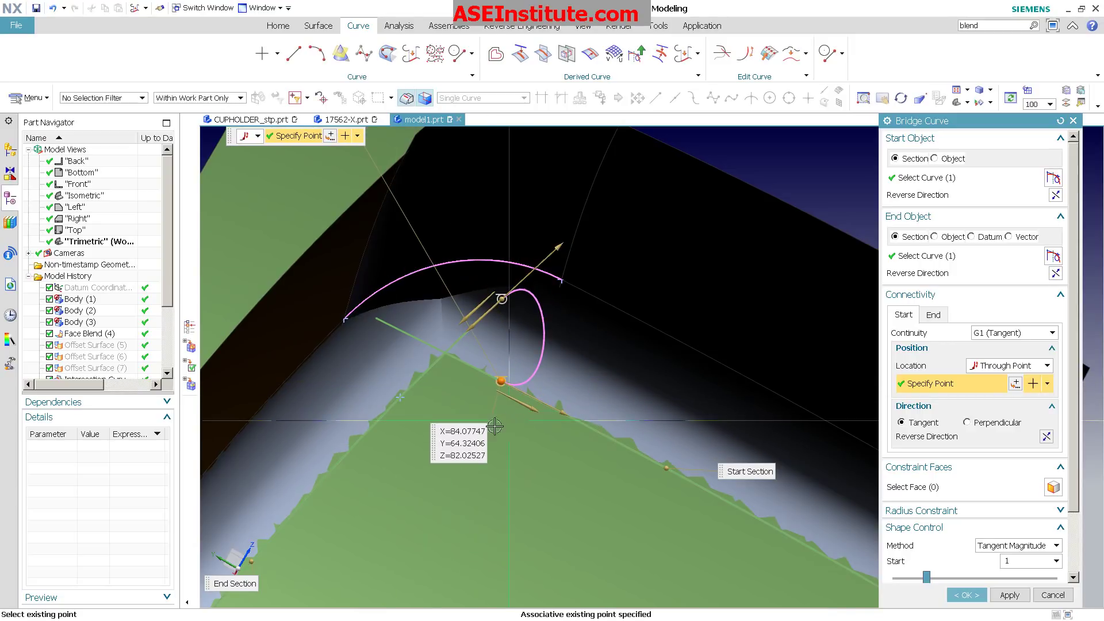
double_click(533, 409)
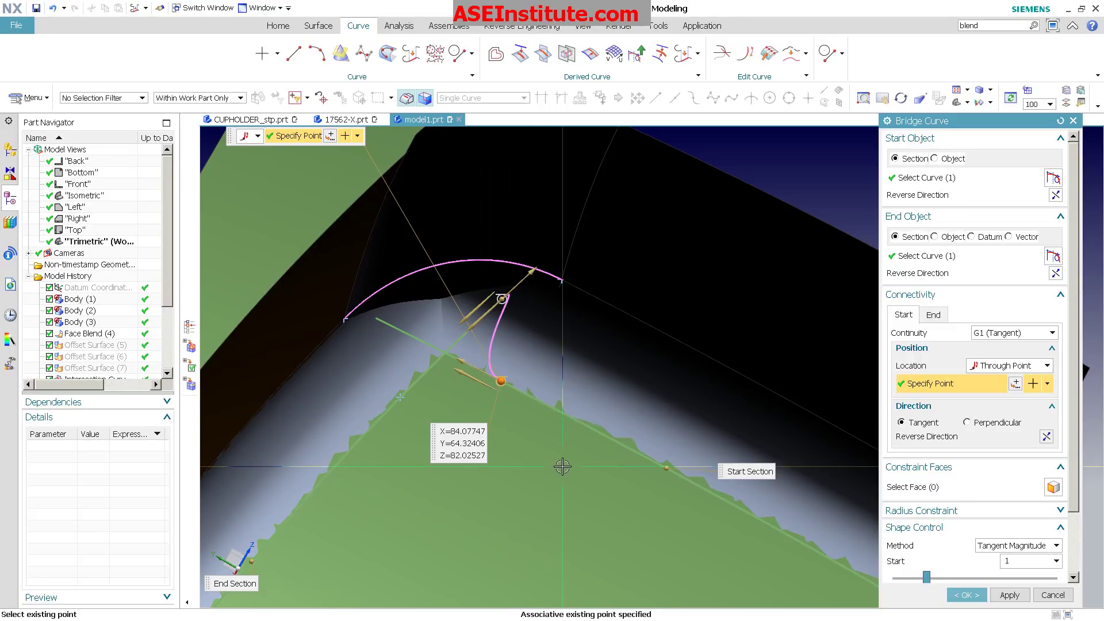
- Locate the bridge's end through the existing point on the floor curve beside the brown wall
left_click_drag(502, 299, 413, 377)
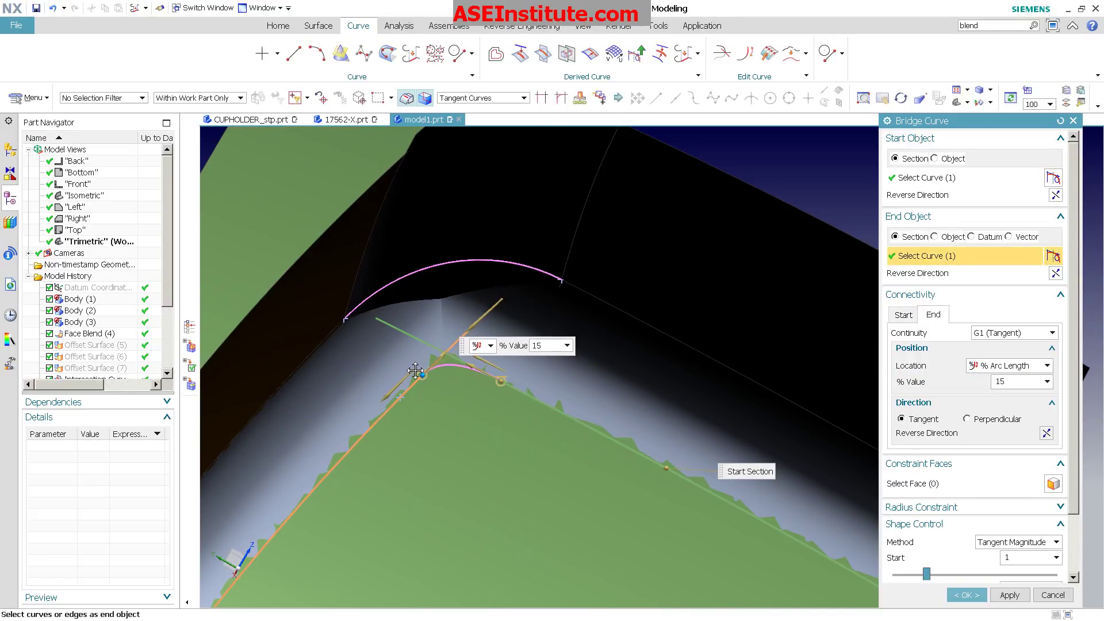
left_click(496, 346)
left_click(513, 395)
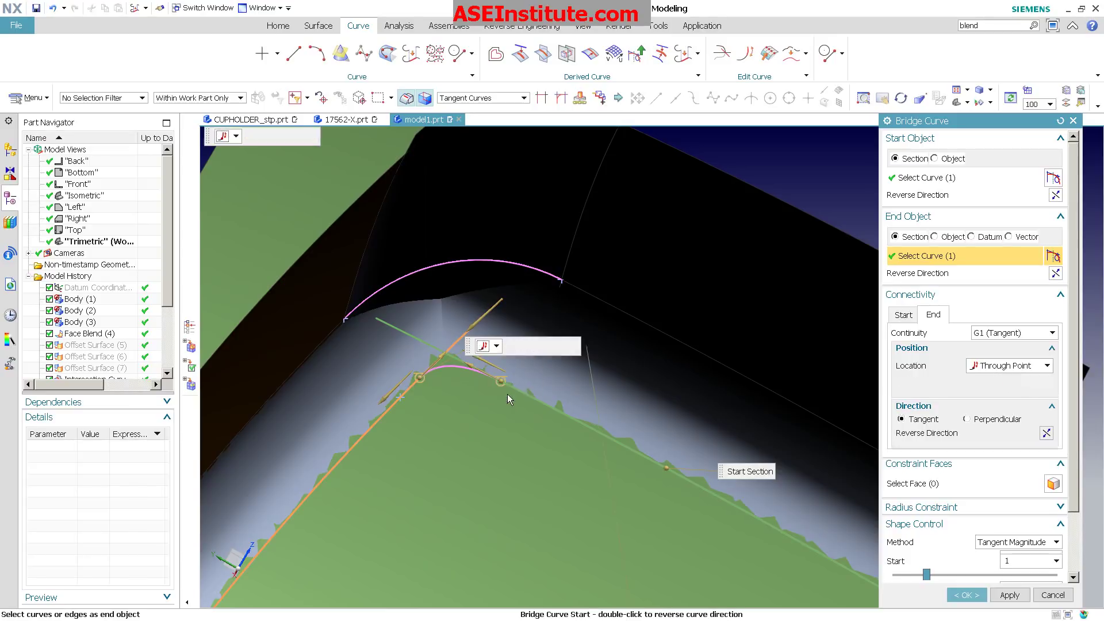
left_click(391, 442)
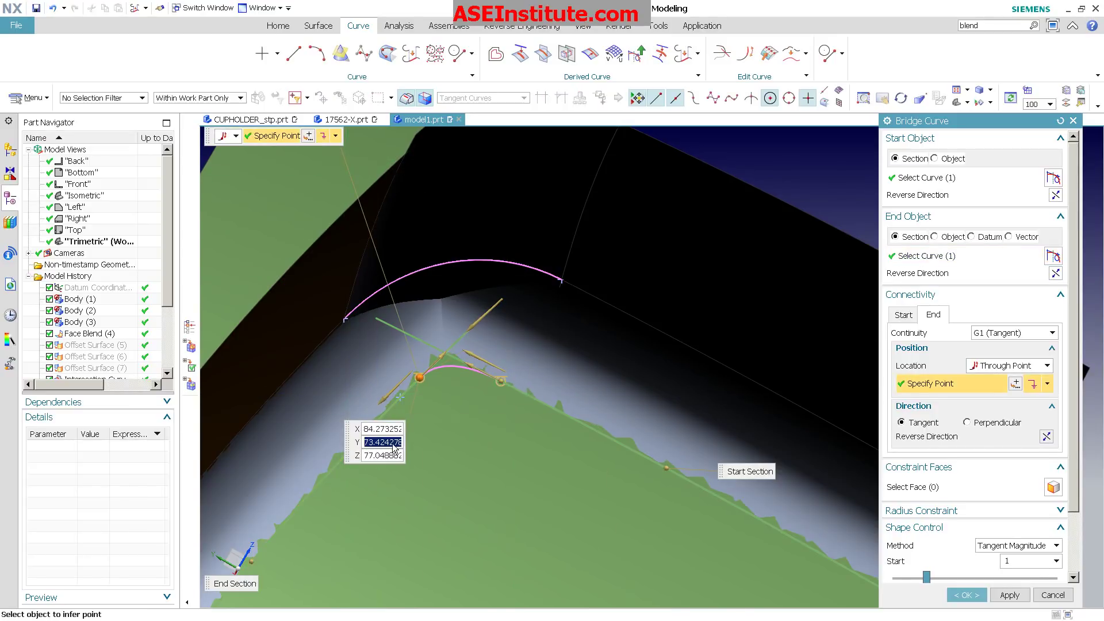
left_click(400, 397)
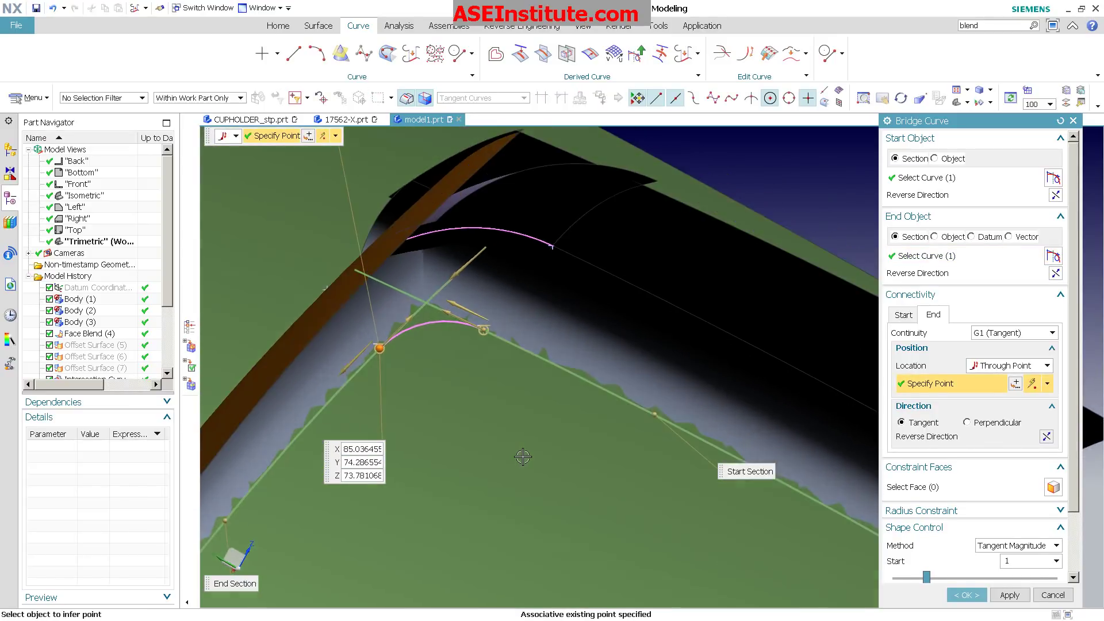
- Constrain the bridge curve to the green floor face and create it
middle_click_drag(522, 456, 523, 454)
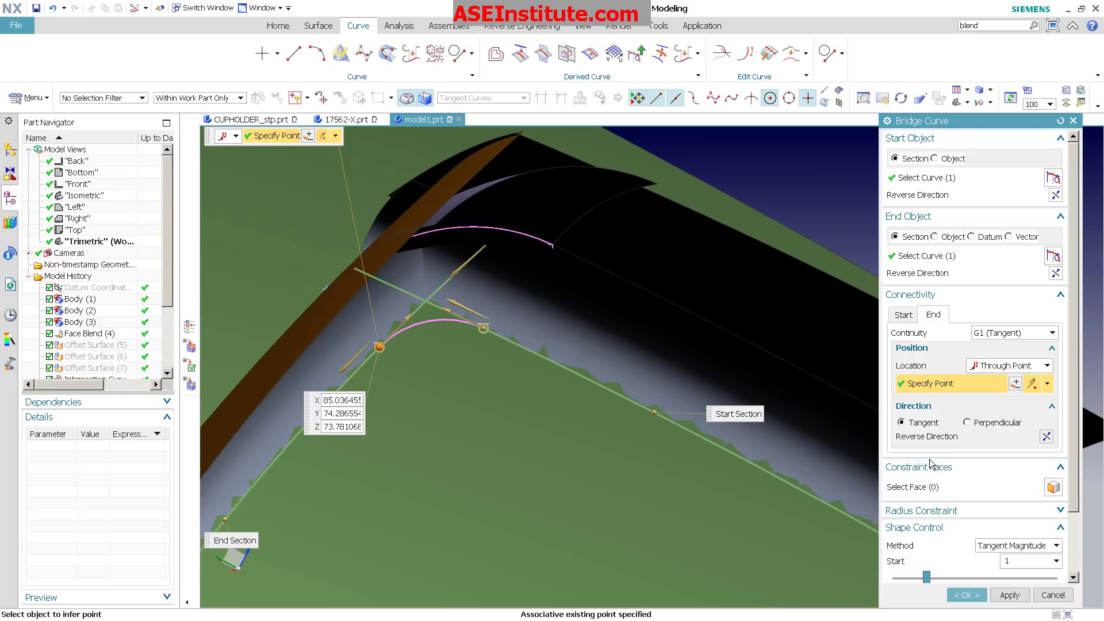
left_click(944, 487)
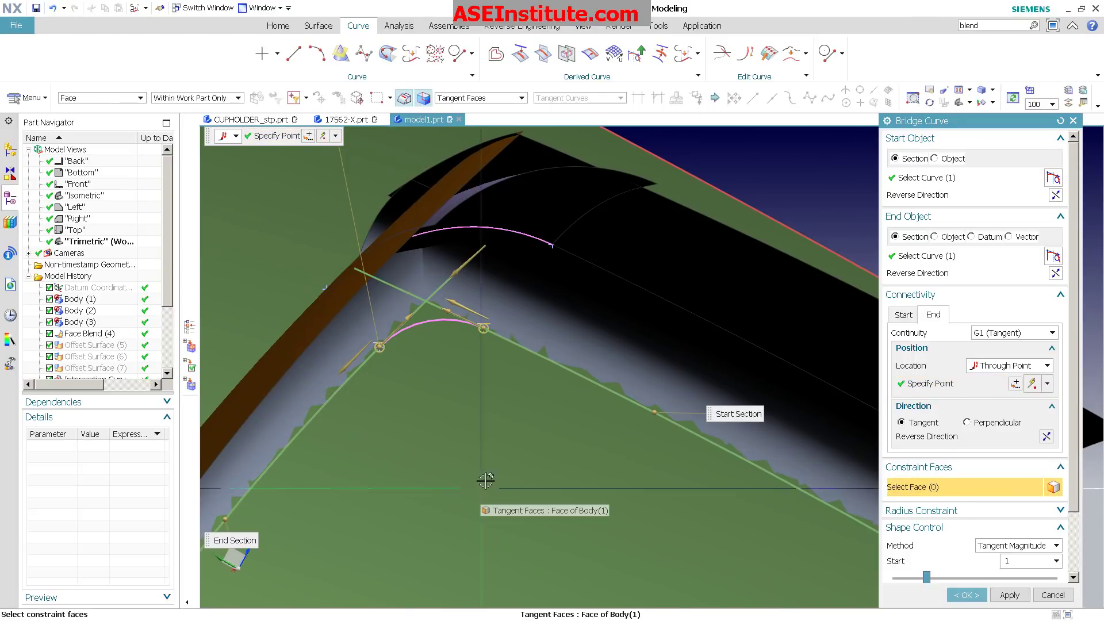
left_click(419, 455)
middle_click_drag(420, 454, 549, 372)
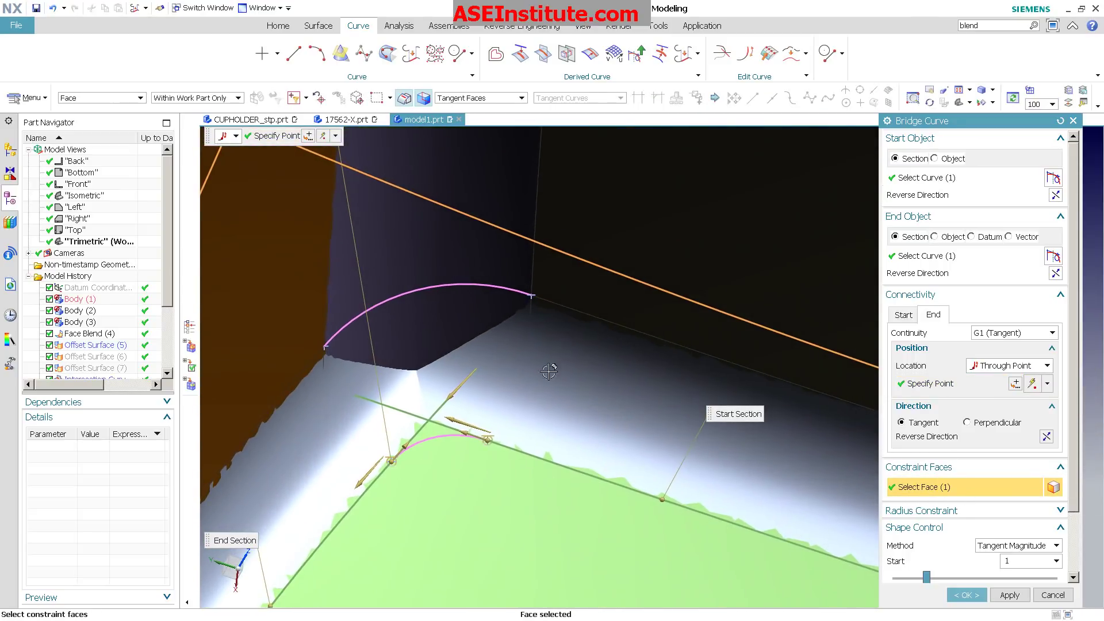
left_click(966, 595)
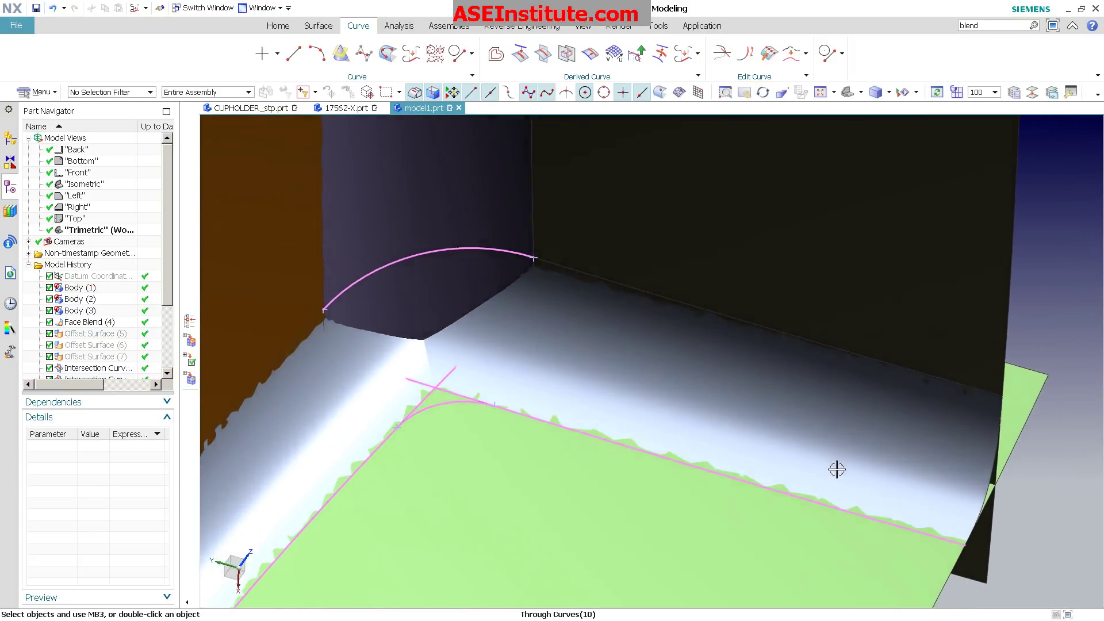
- Hide the dark wall and brown wall bodies, leaving the floor and blends displayed
middle_click_drag(837, 469, 689, 336)
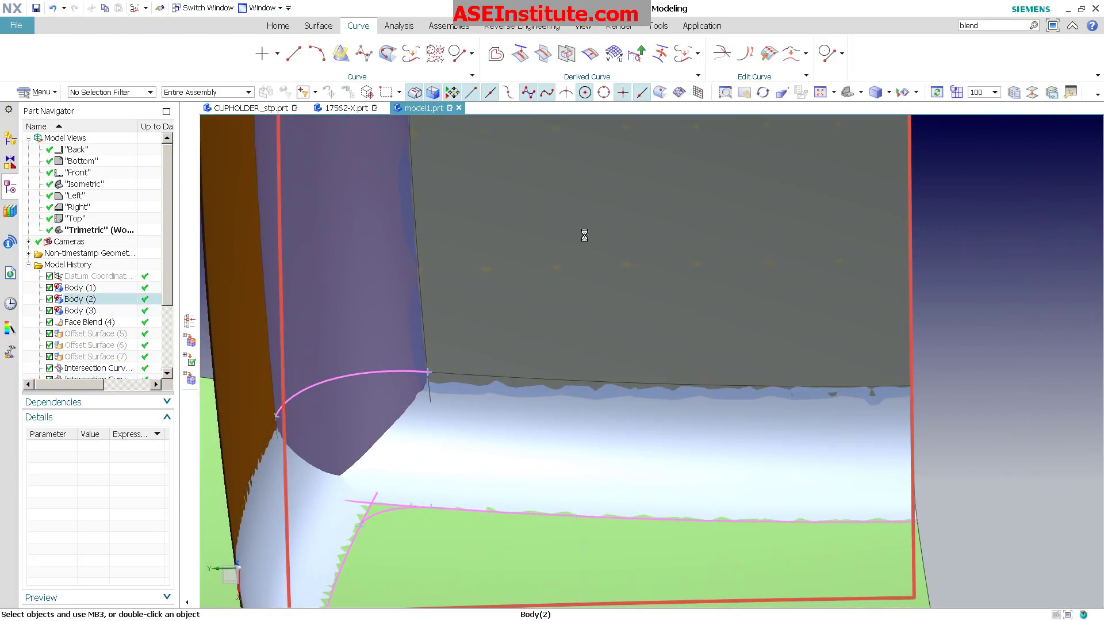
right_click(582, 233)
left_click(632, 269)
middle_click_drag(633, 270, 680, 326)
right_click(274, 332)
left_click(293, 366)
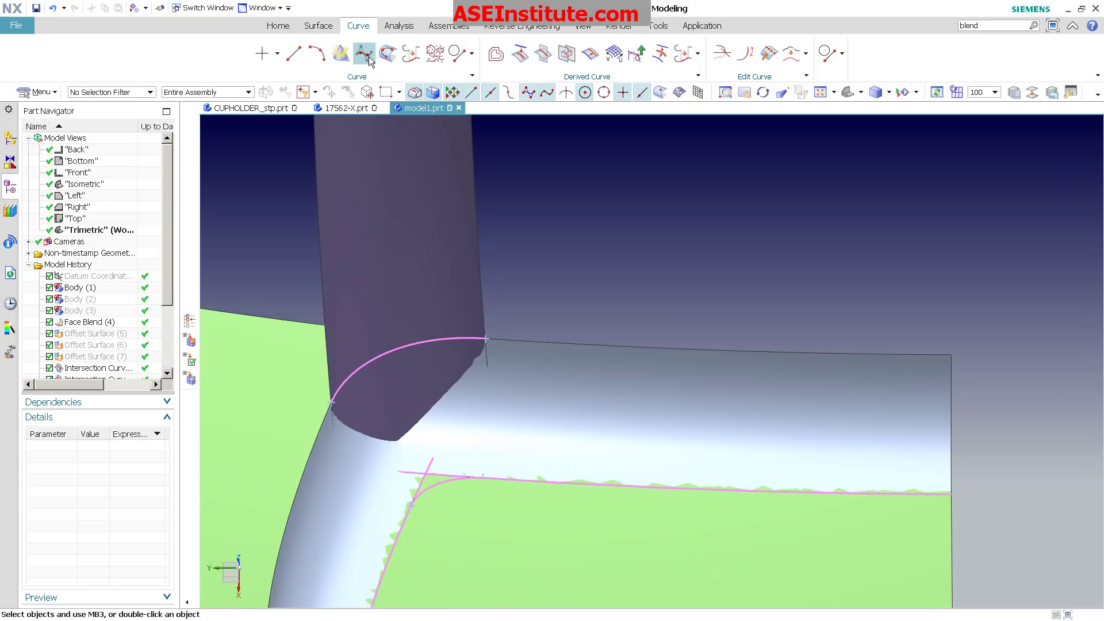
- Begin a Bridge Curve from the vertical blend's edge beside the hidden dark wall to the existing point on the adjacent floor curve
left_click(410, 58)
middle_click_drag(684, 336, 681, 325)
left_click(526, 250)
middle_click_drag(610, 259, 669, 262)
middle_click(672, 265)
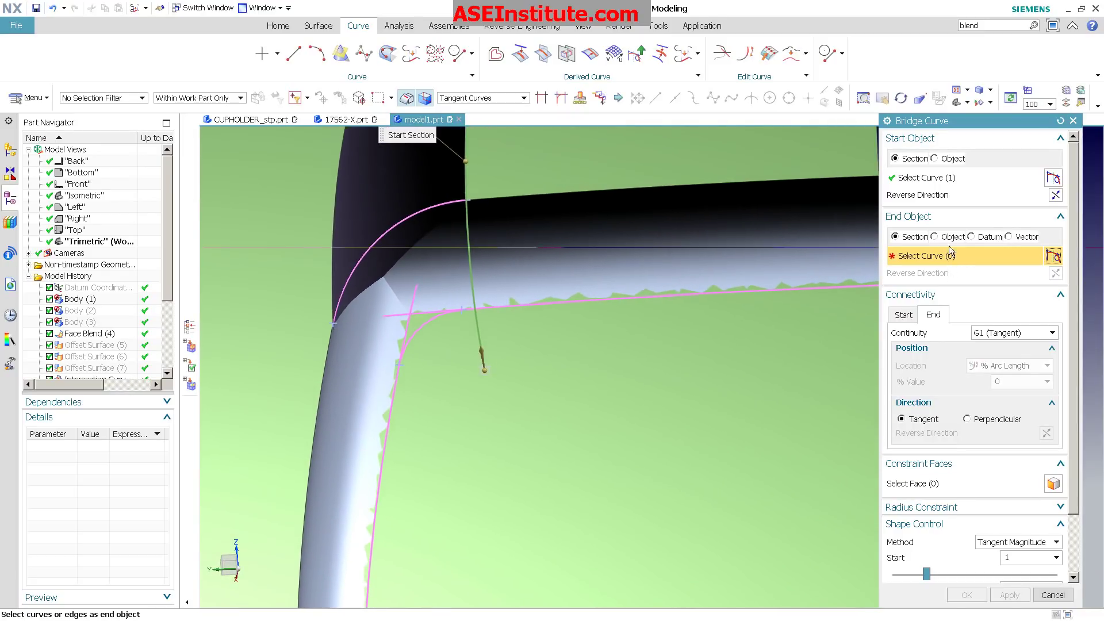
left_click(935, 236)
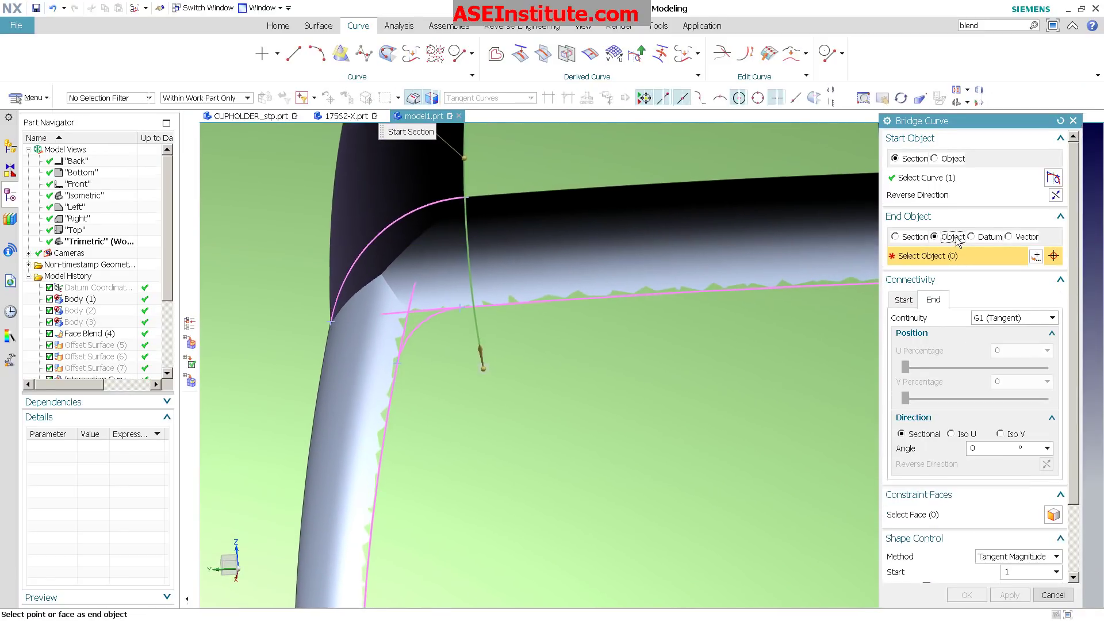
left_click(460, 313)
middle_click_drag(633, 424, 563, 462)
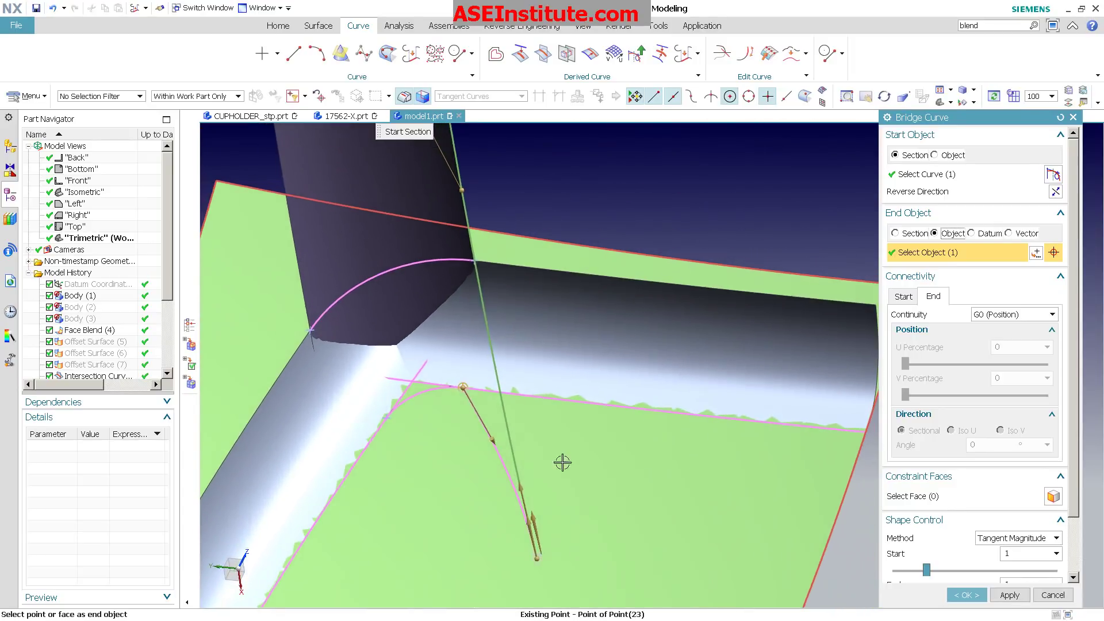
- Locate the bridge curve's start through the existing point where the intersection arc meets the vertical blend's edge
left_click_drag(537, 562, 472, 177)
double_click(471, 177)
middle_click_drag(586, 191, 1009, 336)
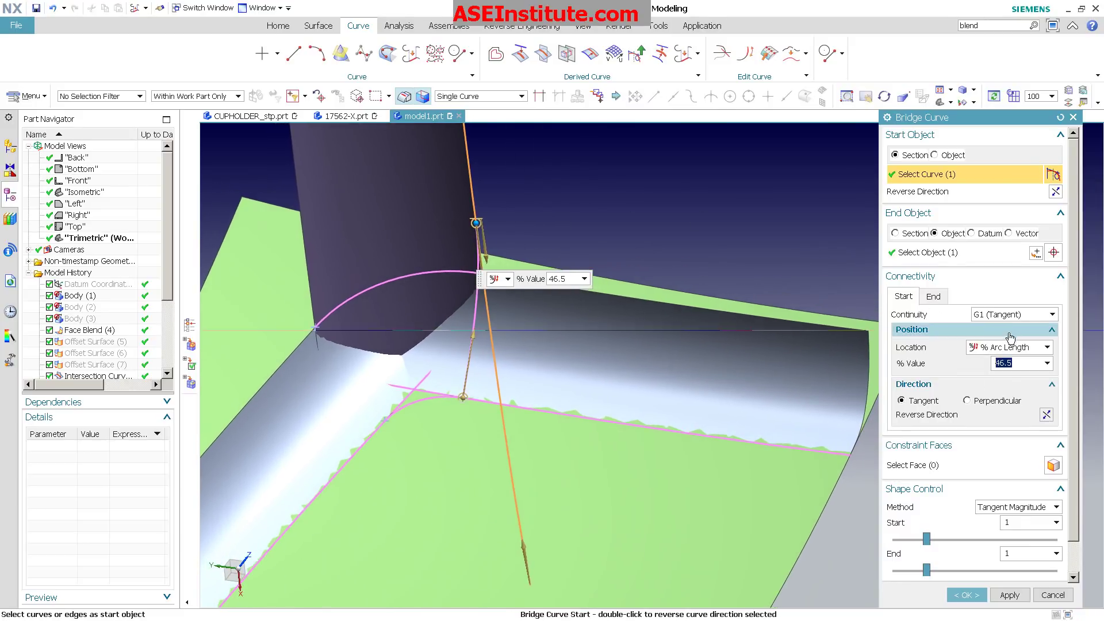
left_click(520, 278)
left_click(538, 325)
middle_click_drag(552, 299, 546, 276)
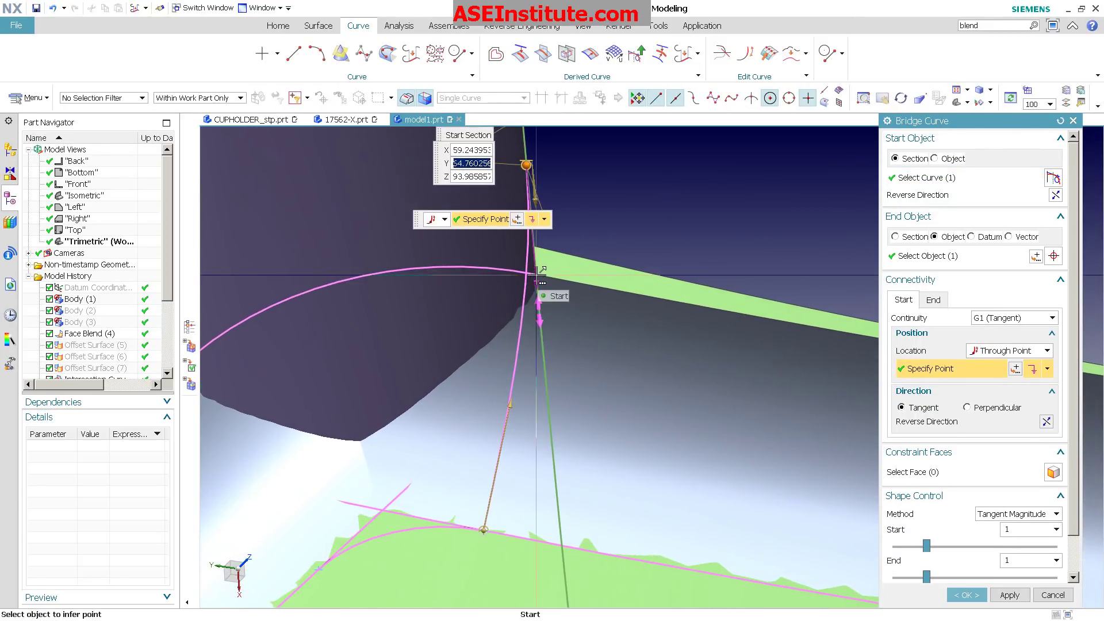
left_click(540, 273)
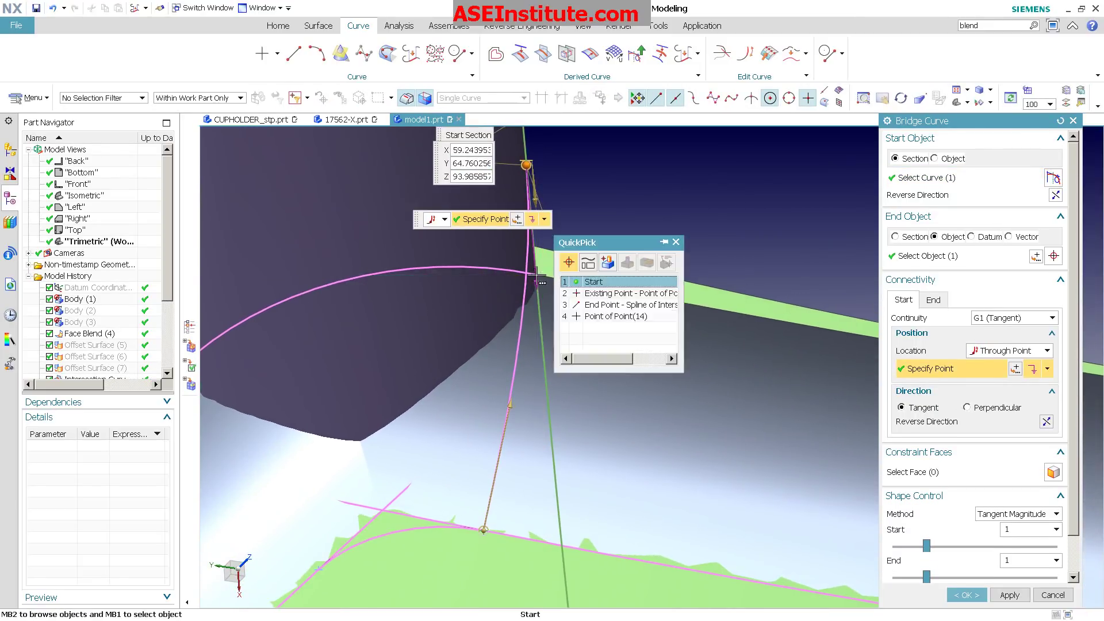
left_click(613, 299)
- Constrain the bridge curve to the floor blend face beside the hidden dark wall and create it
middle_click_drag(613, 299, 924, 482)
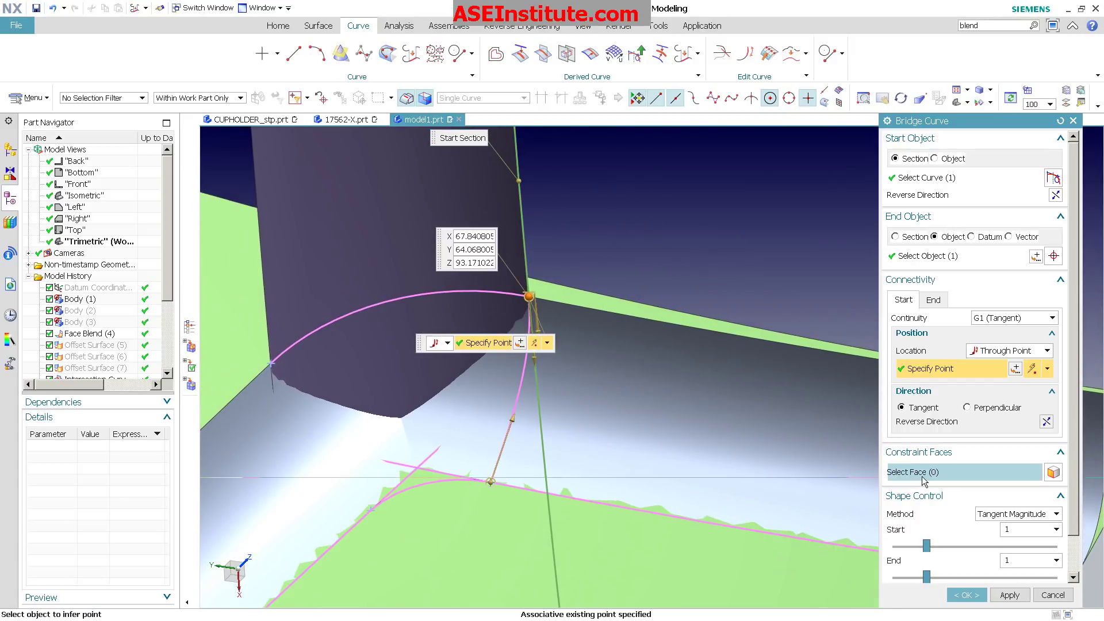
left_click(922, 478)
left_click(739, 305)
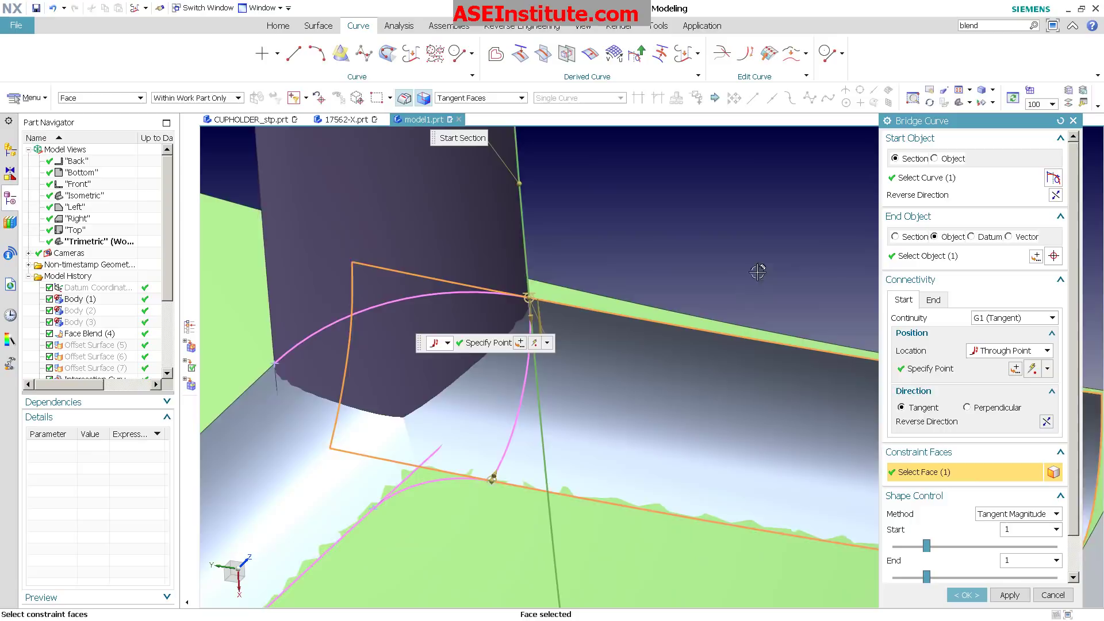
middle_click_drag(757, 272, 661, 250)
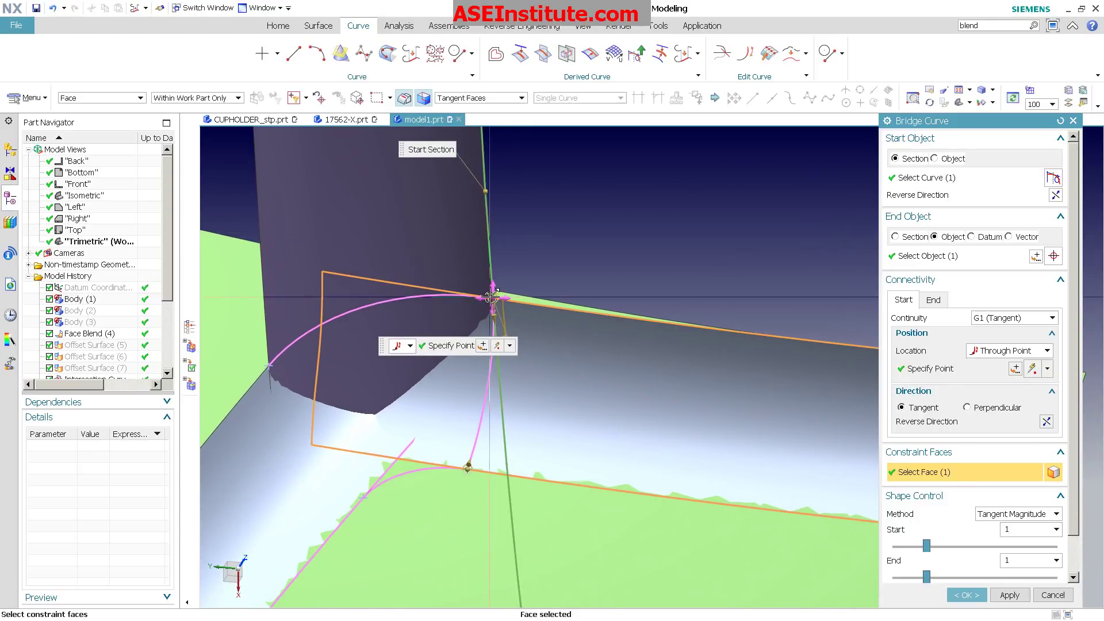
middle_click_drag(624, 456, 584, 423)
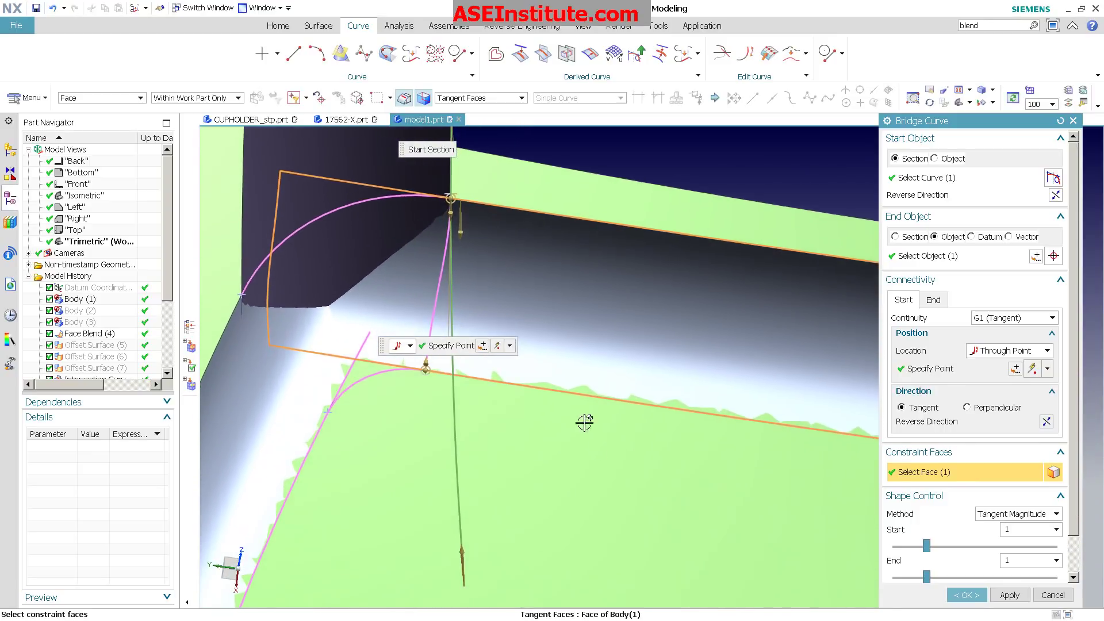
left_click(1010, 595)
- Begin another bridge curve from the vertical blend's opposite edge to the existing point on the floor curve beside the hidden brown wall
middle_click_drag(702, 506, 391, 197)
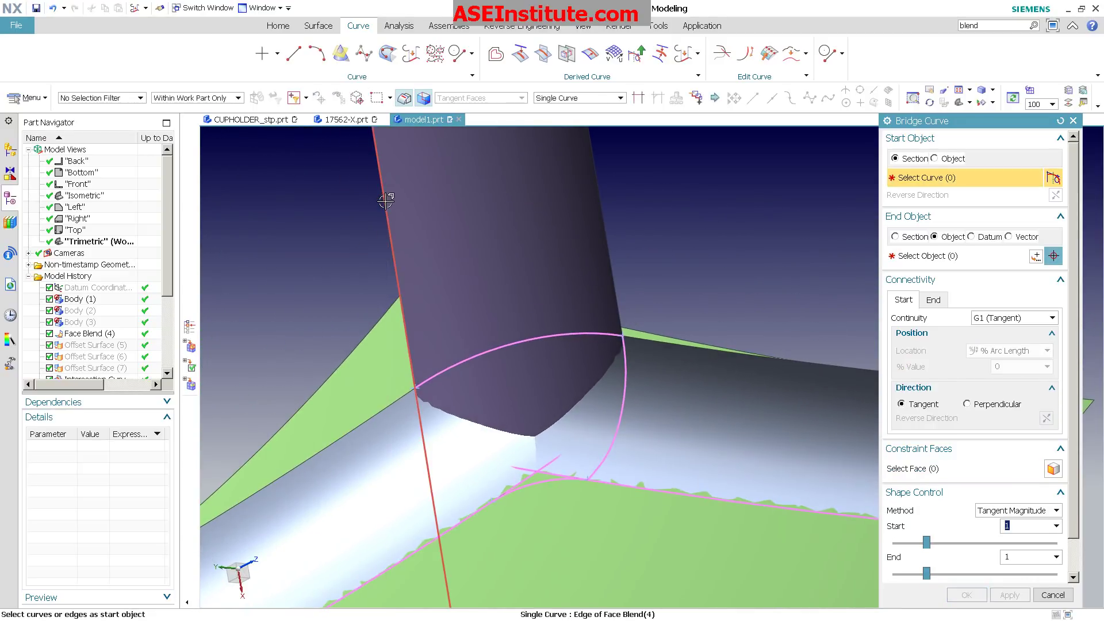
left_click(385, 202)
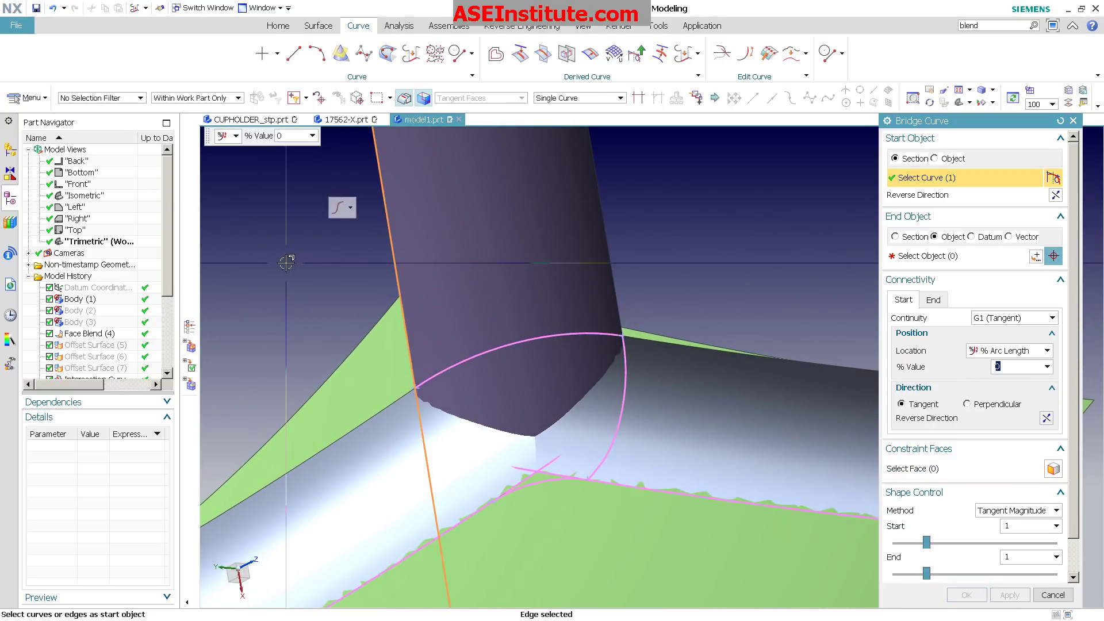
middle_click(288, 259)
middle_click_drag(486, 401, 488, 460)
left_click(485, 457)
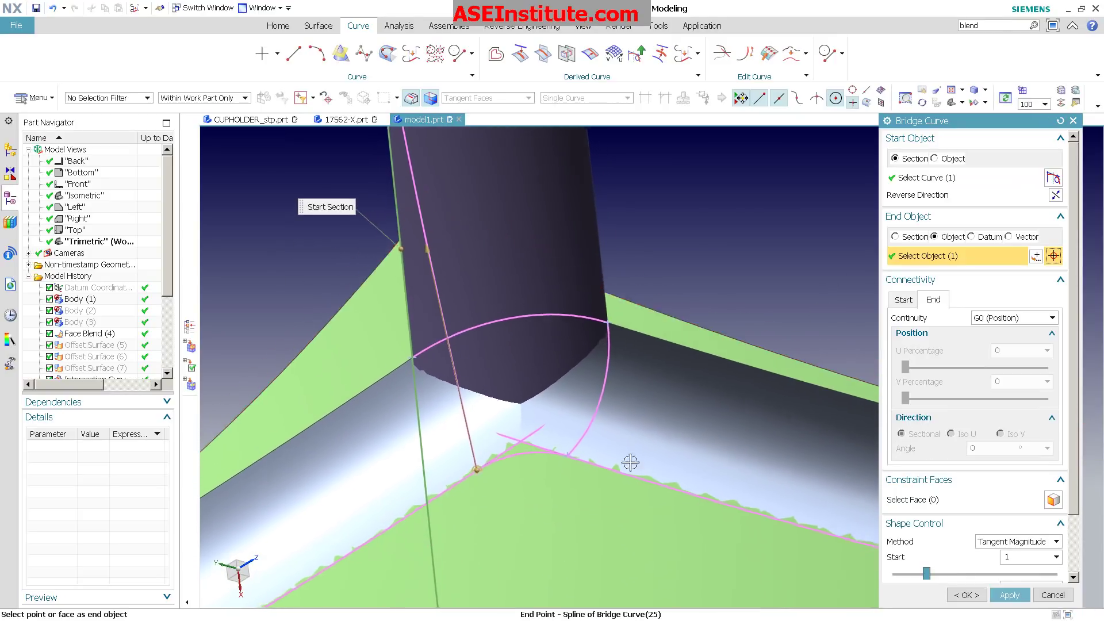
- Locate this bridge's start through the existing point at the other end of the intersection arc on the vertical blend
scroll(630, 463, "down", 3)
middle_click_drag(506, 317, 498, 259)
left_click_drag(444, 185, 473, 518)
middle_click_drag(473, 518, 489, 275, "shift")
scroll(508, 357, "up", 3)
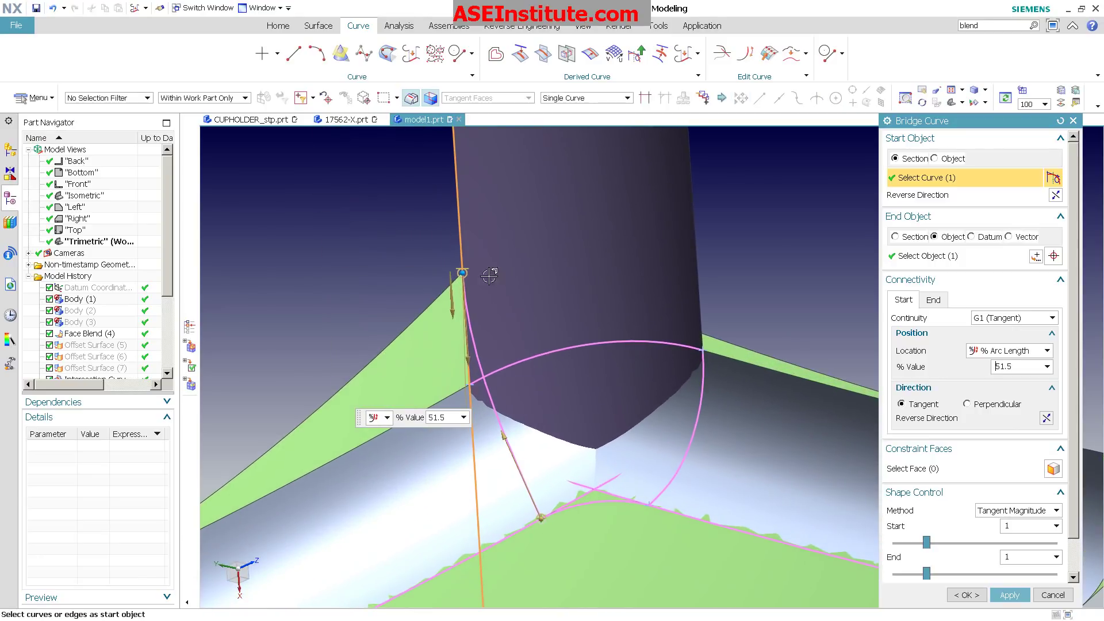
left_click(362, 220)
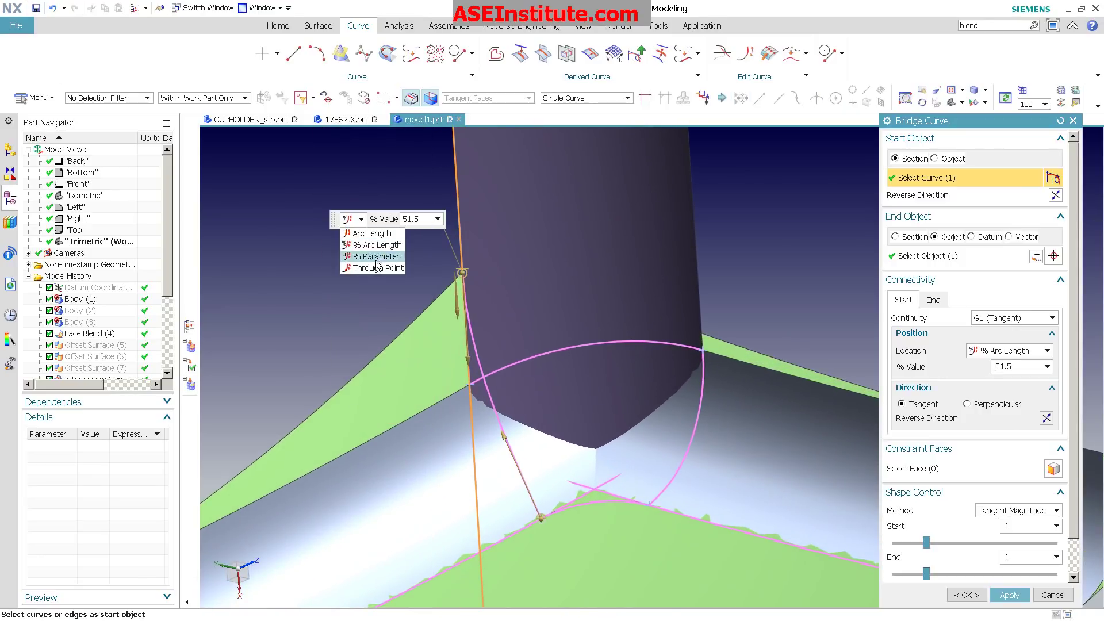
left_click(470, 386)
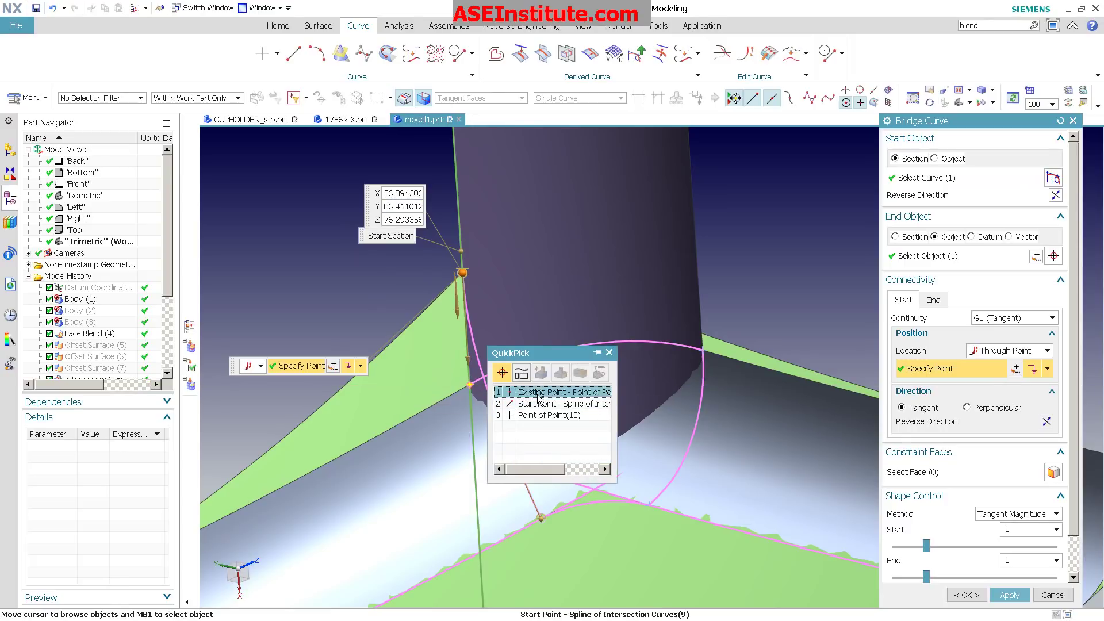
left_click(528, 394)
- Constrain this bridge curve to the floor blend face beside the hidden brown wall and finish the command
left_click(920, 476)
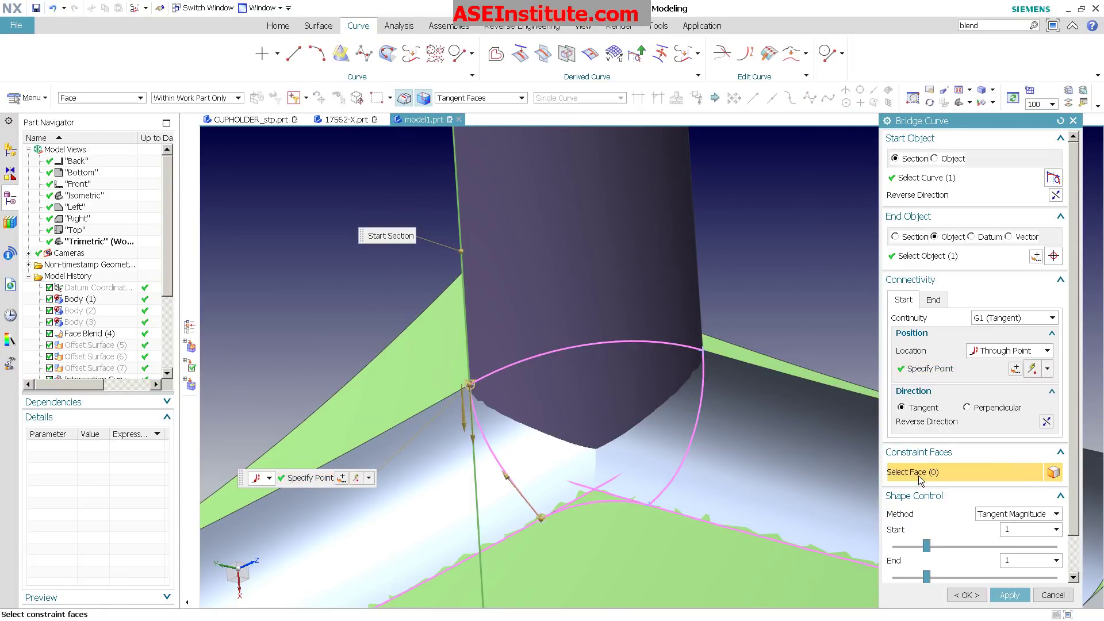
left_click(440, 501)
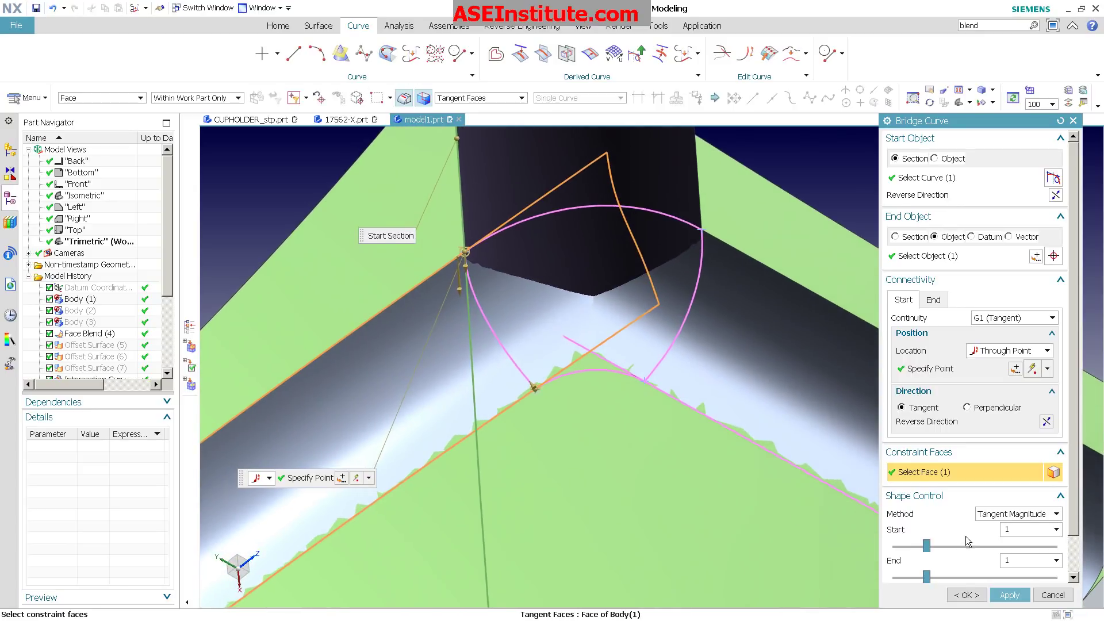
left_click(968, 594)
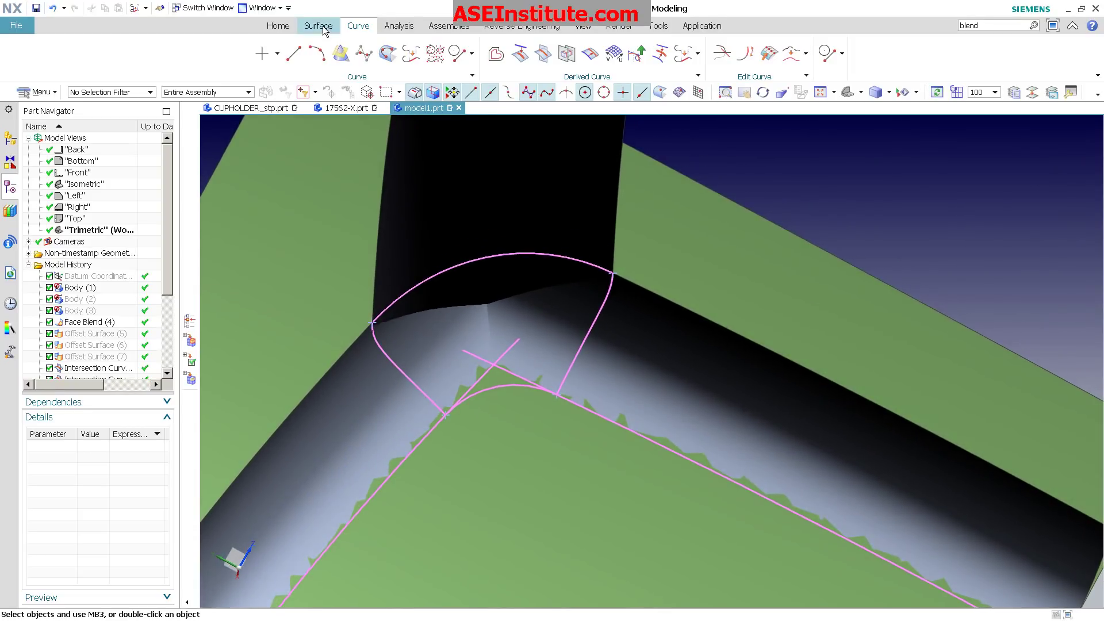
- Start a Studio Surface with the two side bridge curves as sections and the upper arc and floor bridge curve as guides, using Single Curve selection
left_click(318, 26)
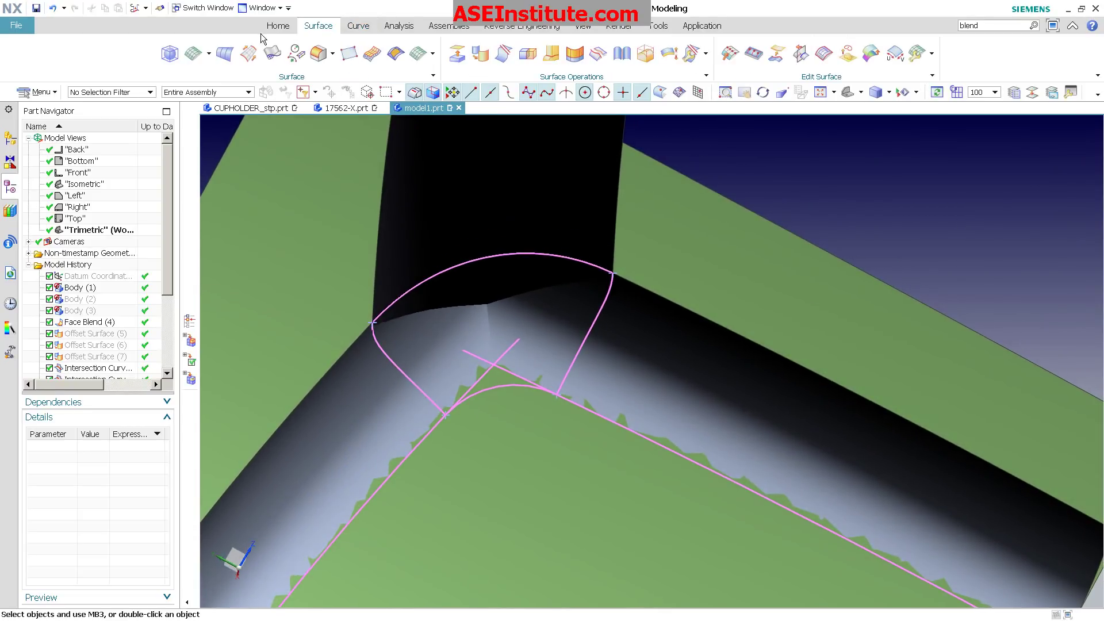
left_click(195, 54)
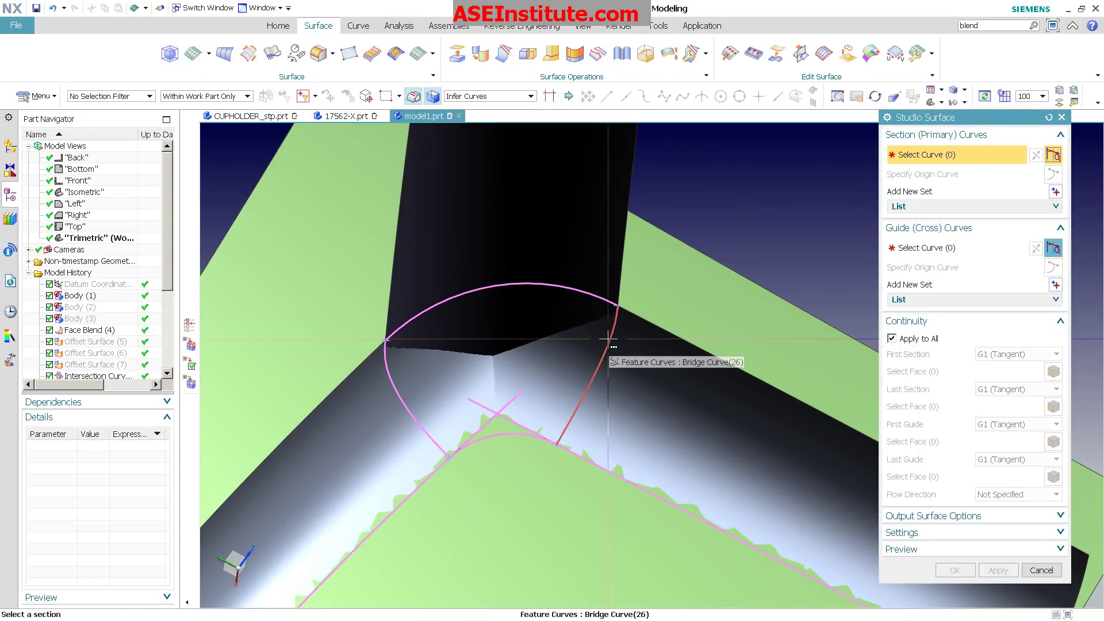
left_click(530, 96)
left_click(471, 107)
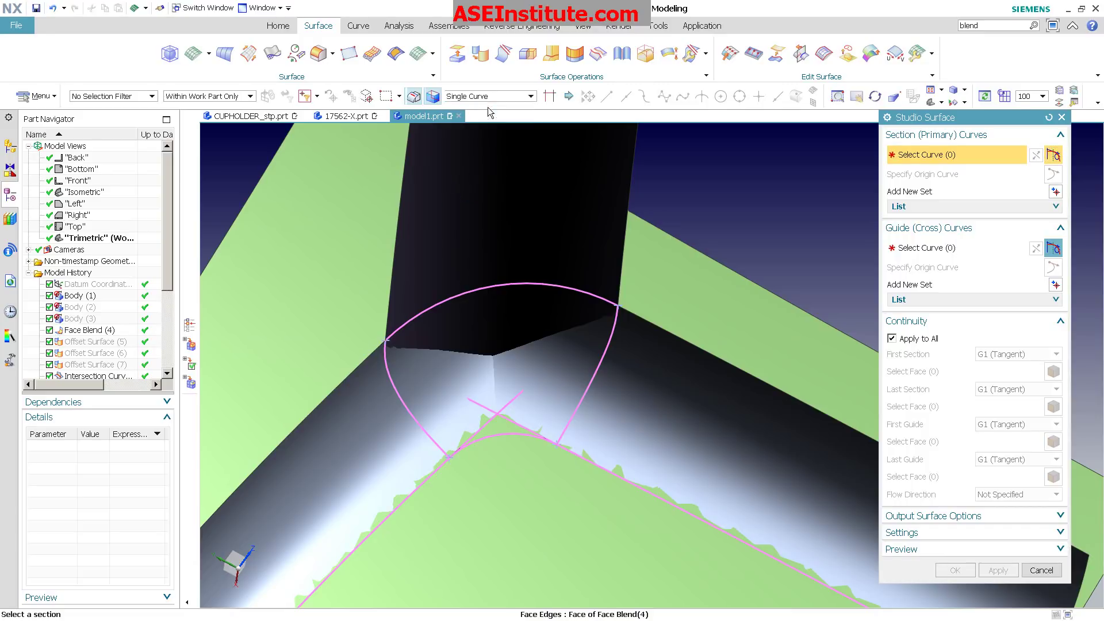
left_click(612, 332)
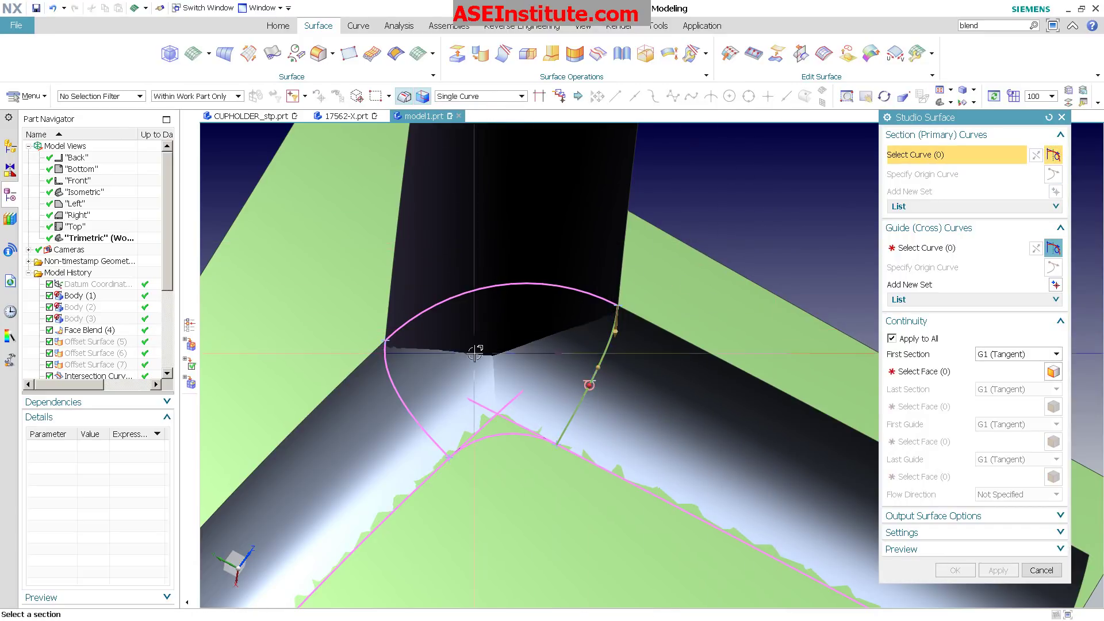
left_click(387, 375)
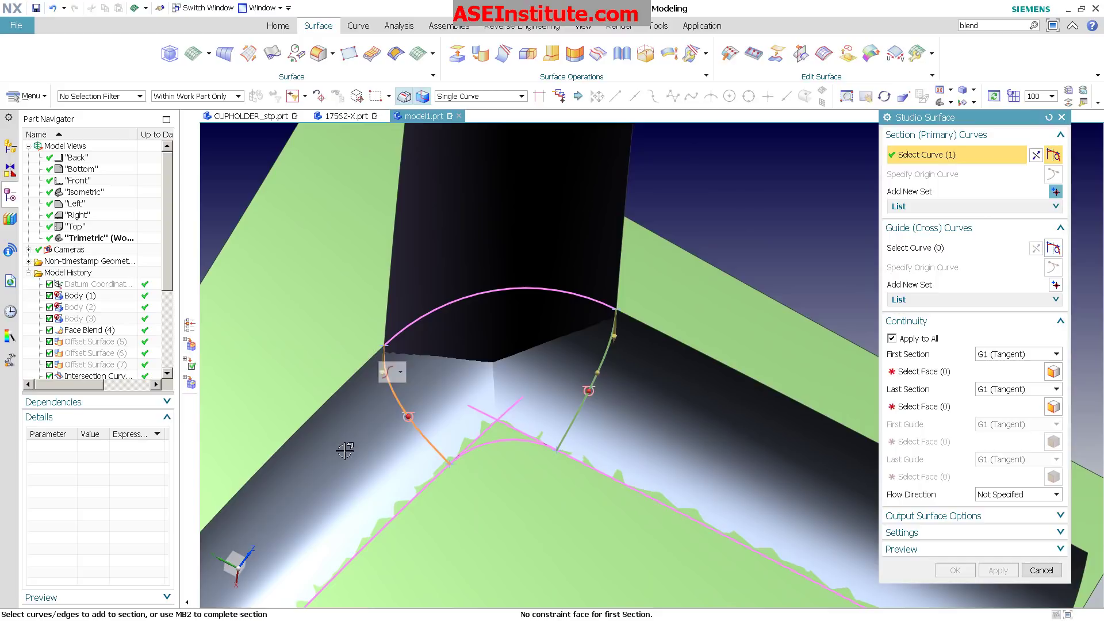
middle_click(554, 517)
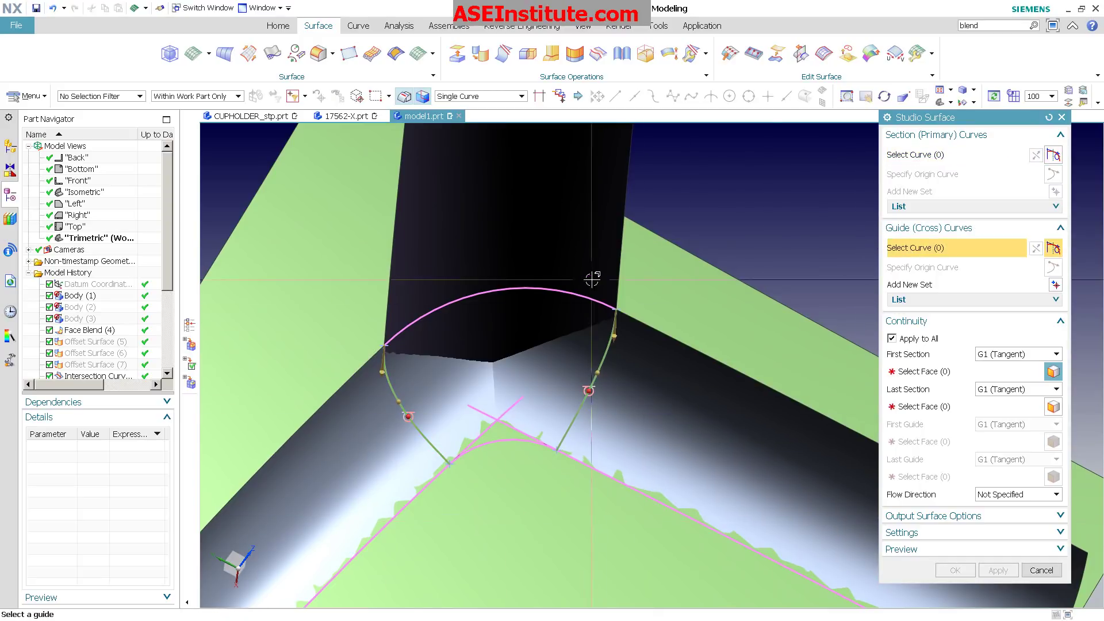
left_click(582, 300)
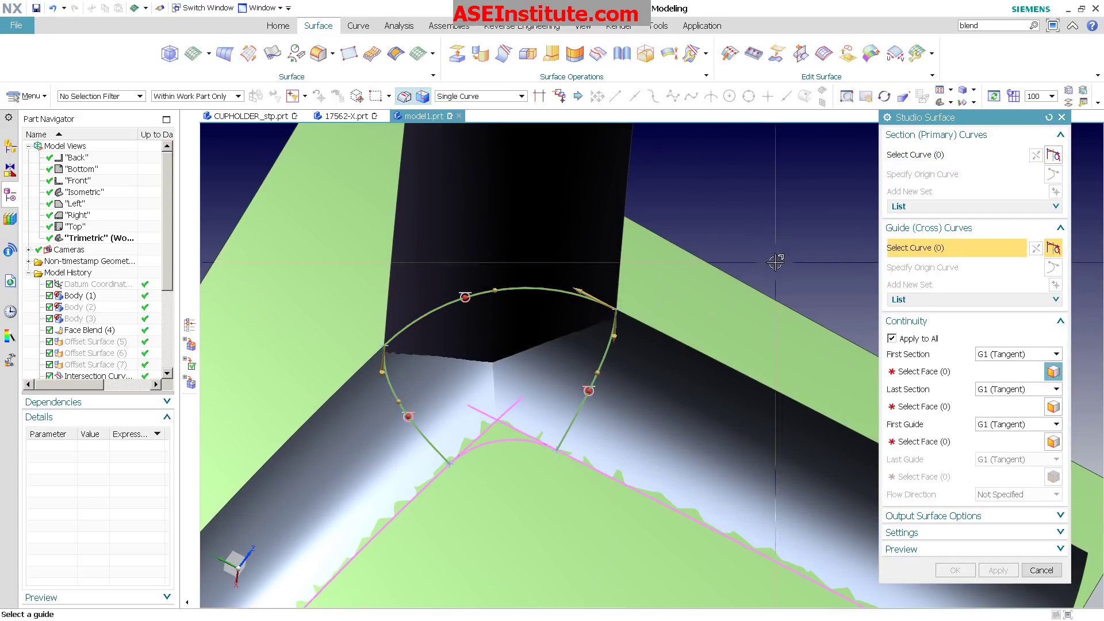
left_click(524, 443)
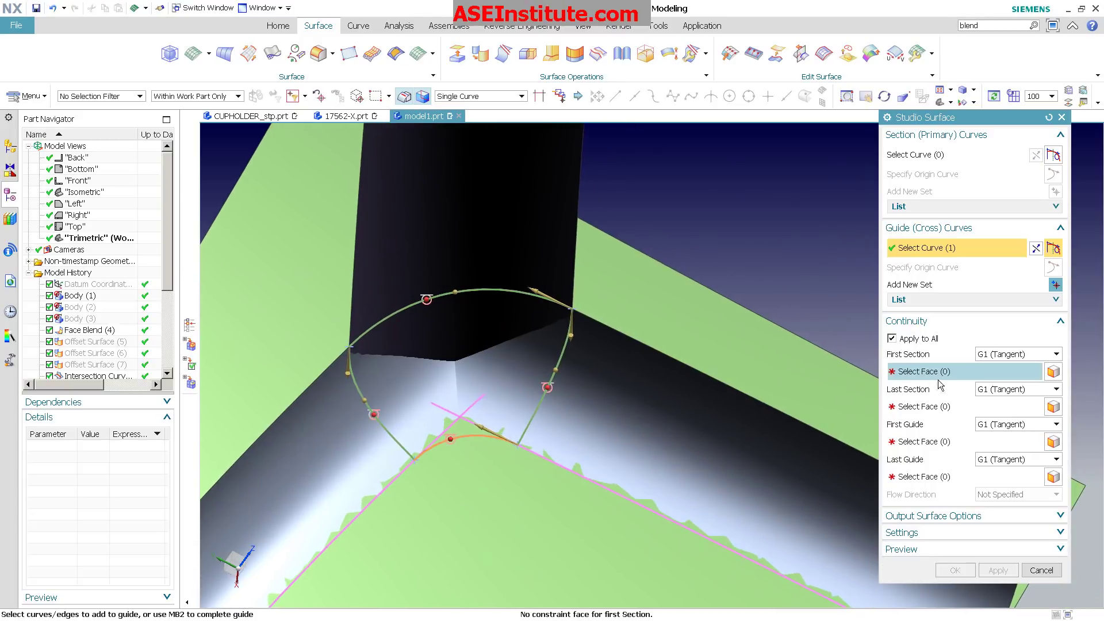
- Assign the adjoining floor blend faces as G1 (Tangent) constraints for the first and last sections
left_click(933, 375)
left_click(661, 397)
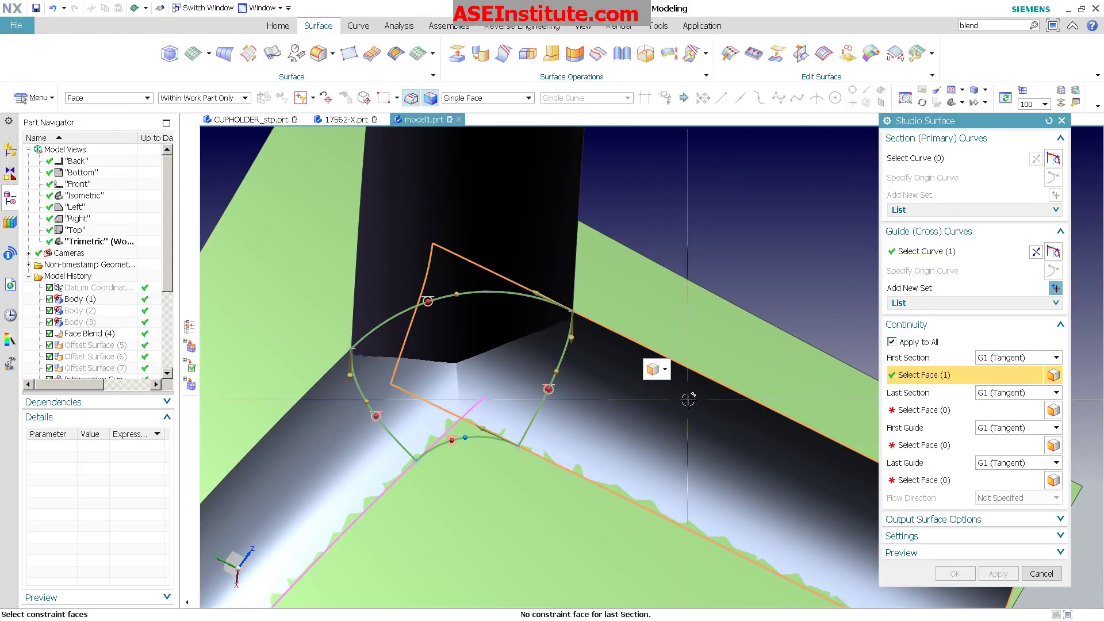
left_click(932, 408)
left_click(439, 406)
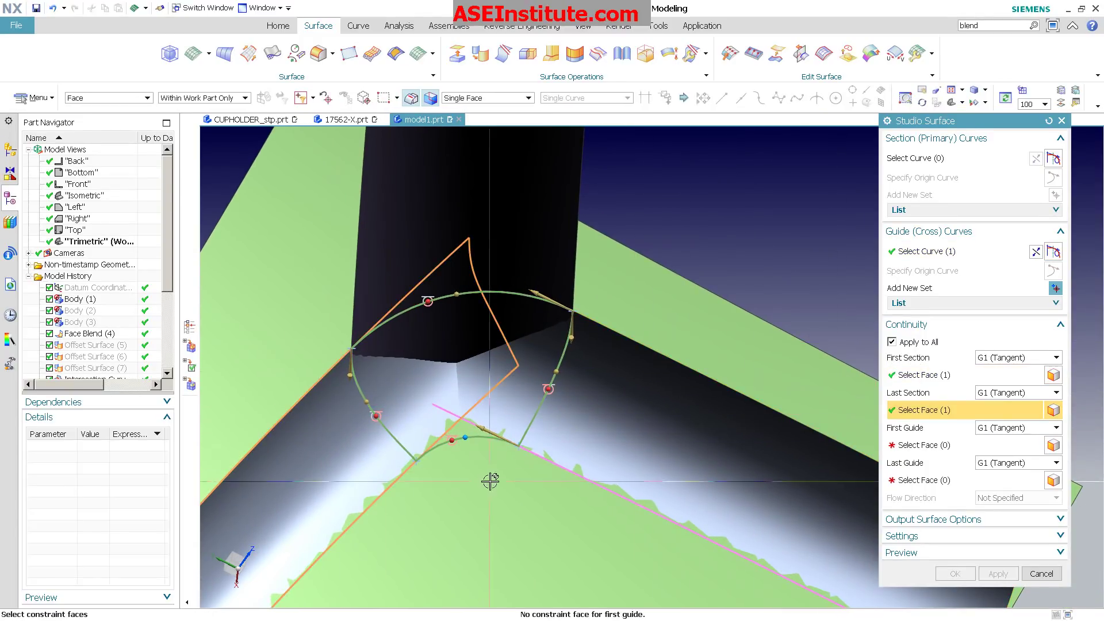
- Assign the vertical blend face to the first guide and the green floor face to the last guide as G1 constraints, and create the surface
left_click(896, 446)
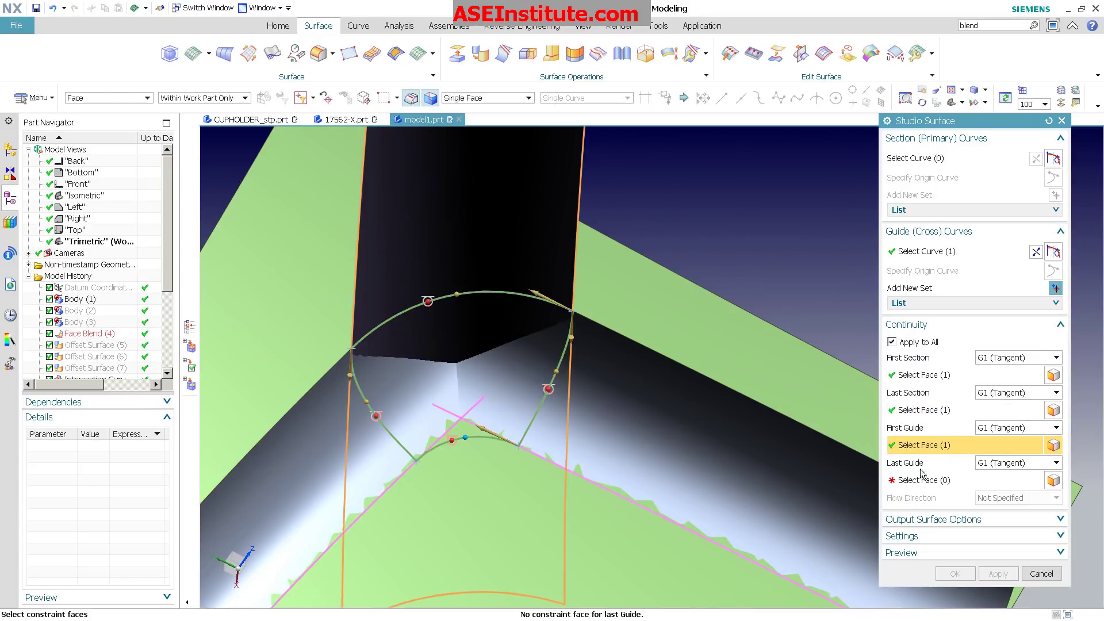
left_click(721, 510)
left_click(581, 531)
middle_click_drag(757, 326, 768, 320)
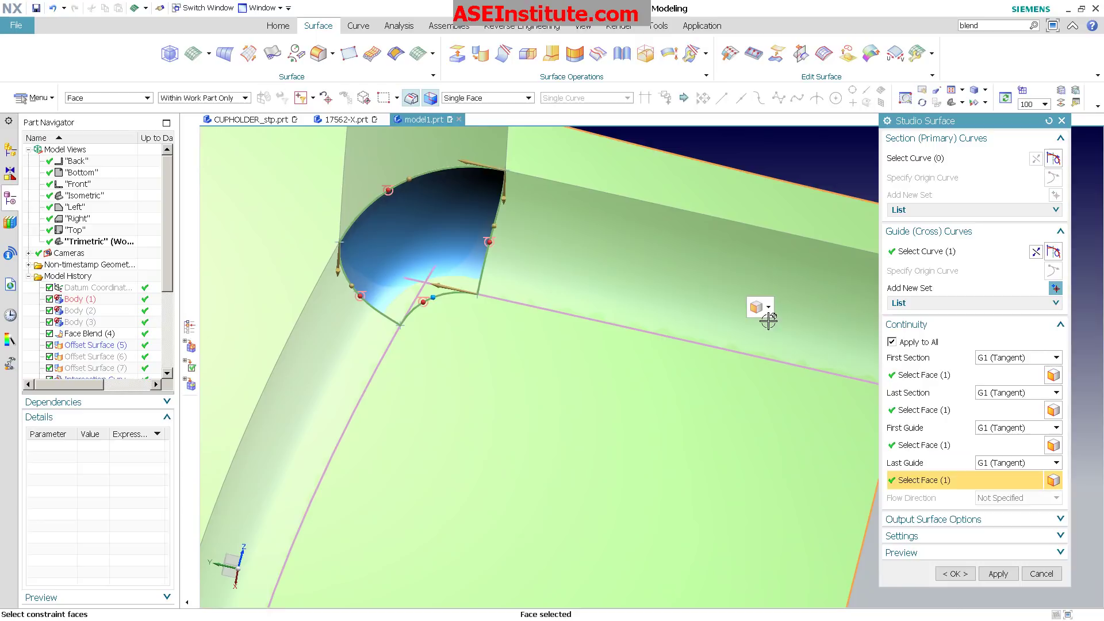
left_click(954, 574)
- Set the on-curve distance of Point (23), on the floor curve beside the hidden dark wall, to 12
scroll(708, 330, "down", 3)
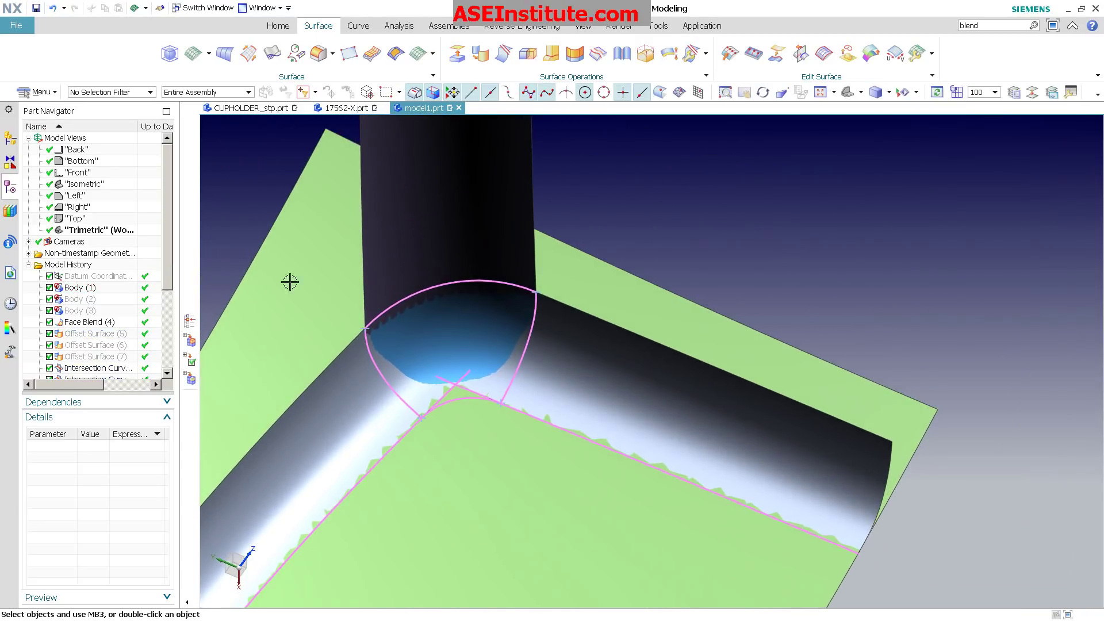
scroll(149, 296, "down", 4)
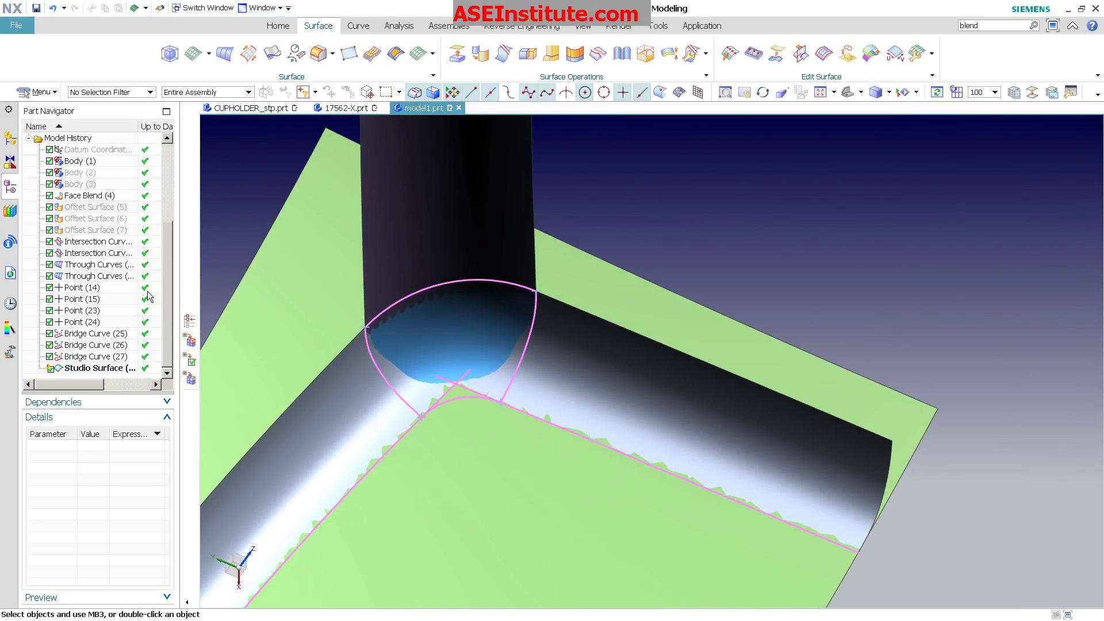
left_click(87, 312)
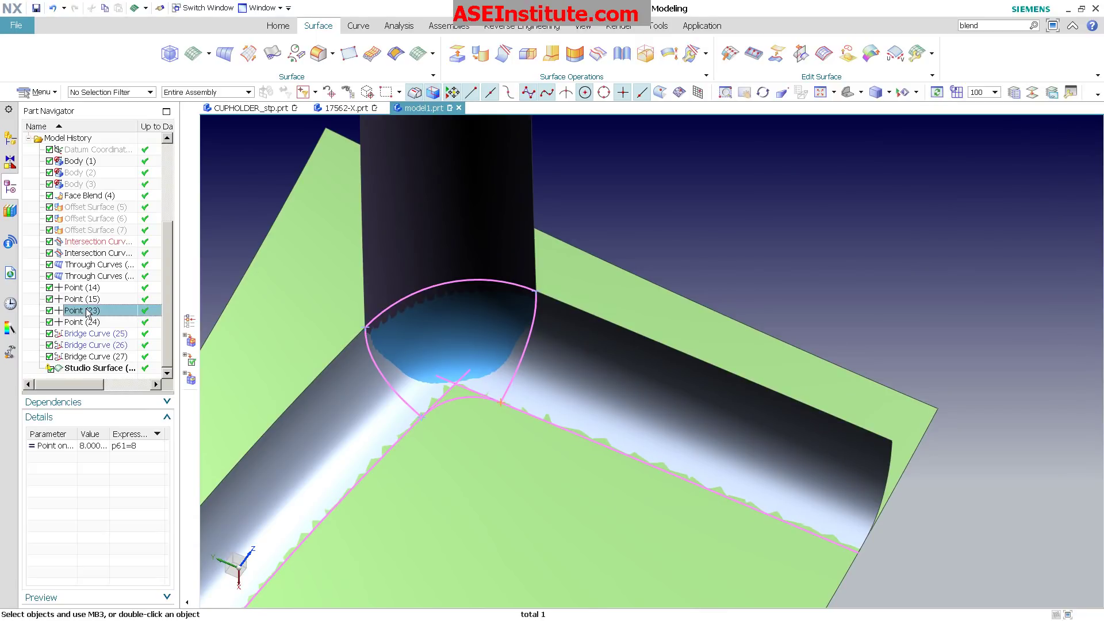
double_click(137, 447)
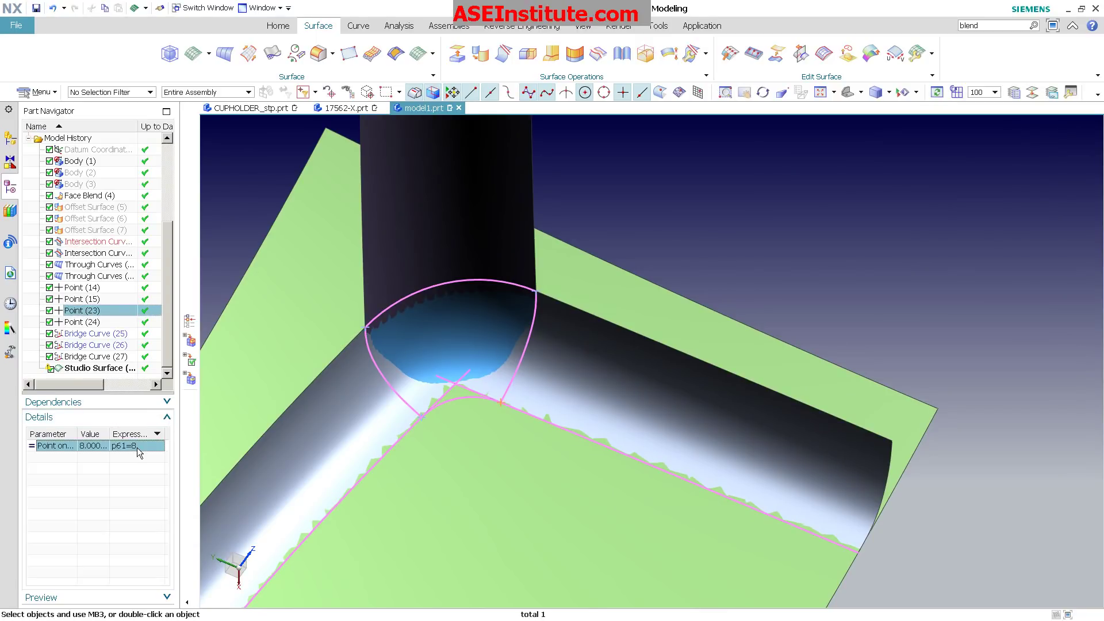
key("Return")
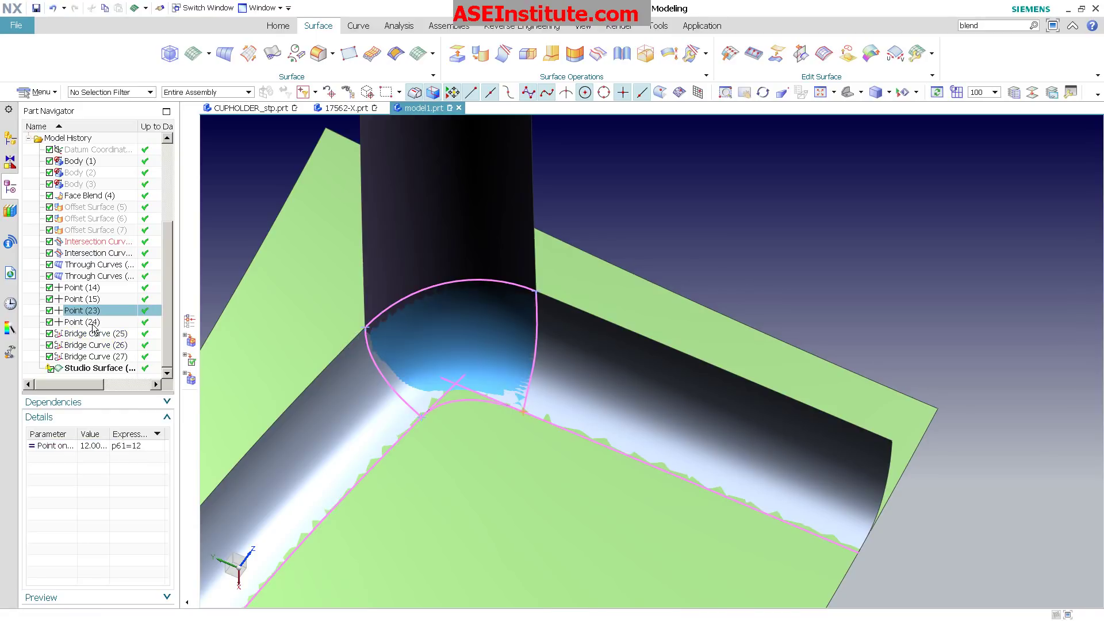
- Set the on-curve distance of Point (24), on the floor curve beside the hidden brown wall, to 12
left_click(92, 323)
double_click(133, 447)
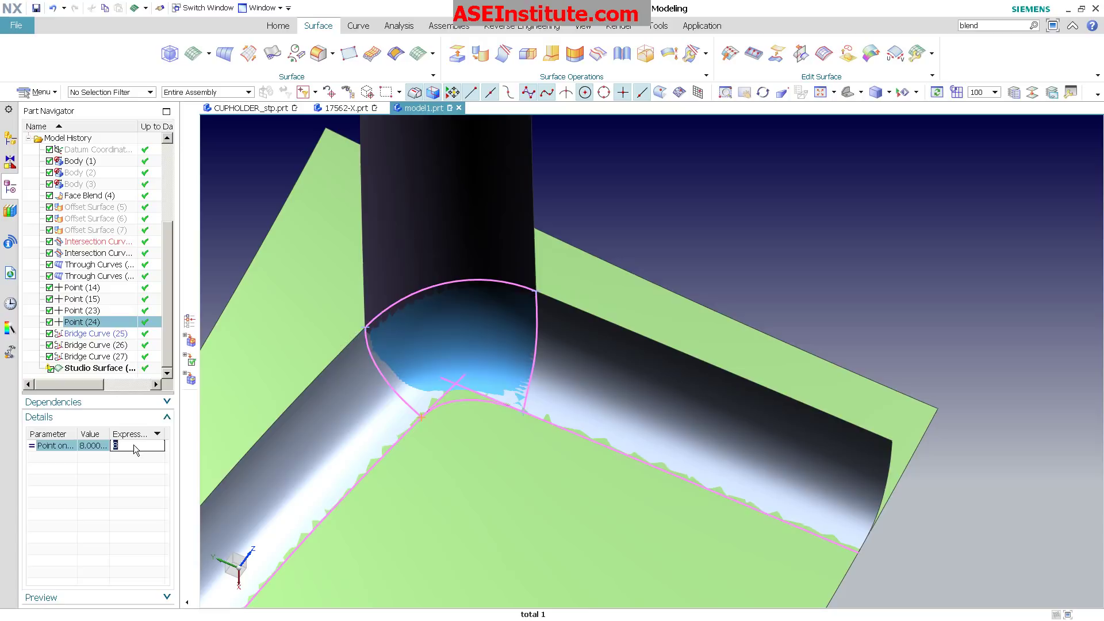
type("12")
key("Return")
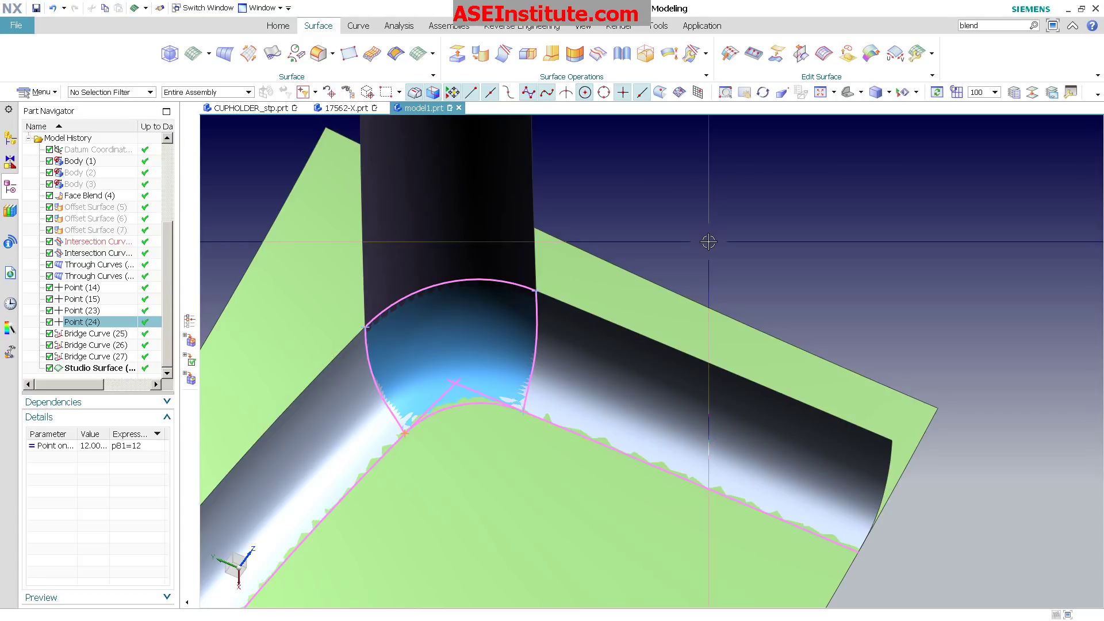
- Set both the start and end tangent magnitudes of the floor bridge curve to 1.2
left_click(457, 406)
double_click(137, 448)
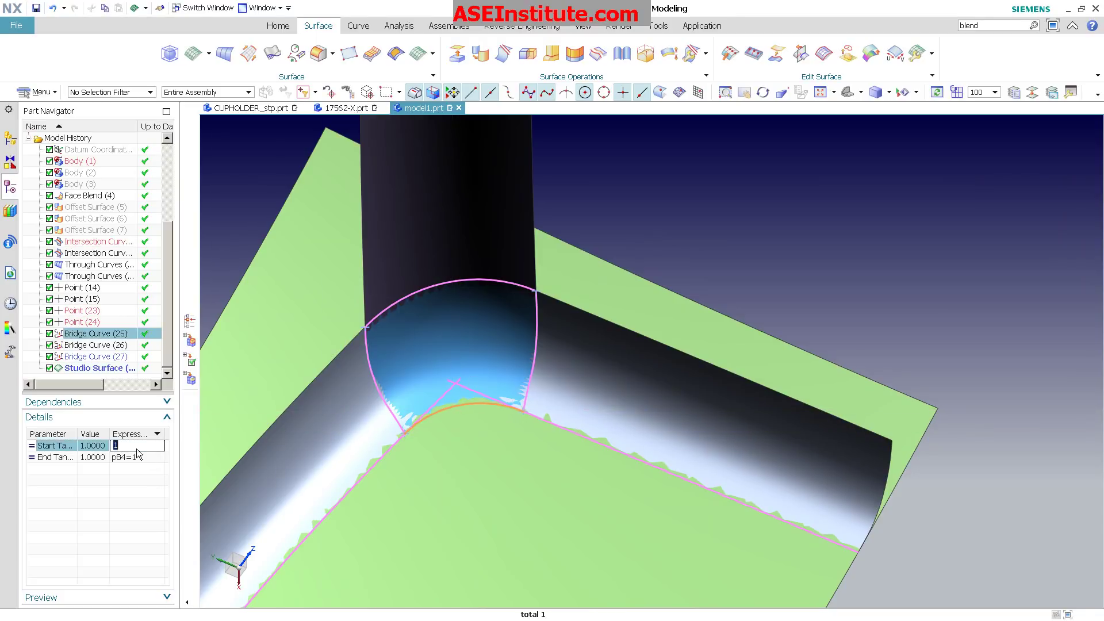
type("1.2")
key("Return")
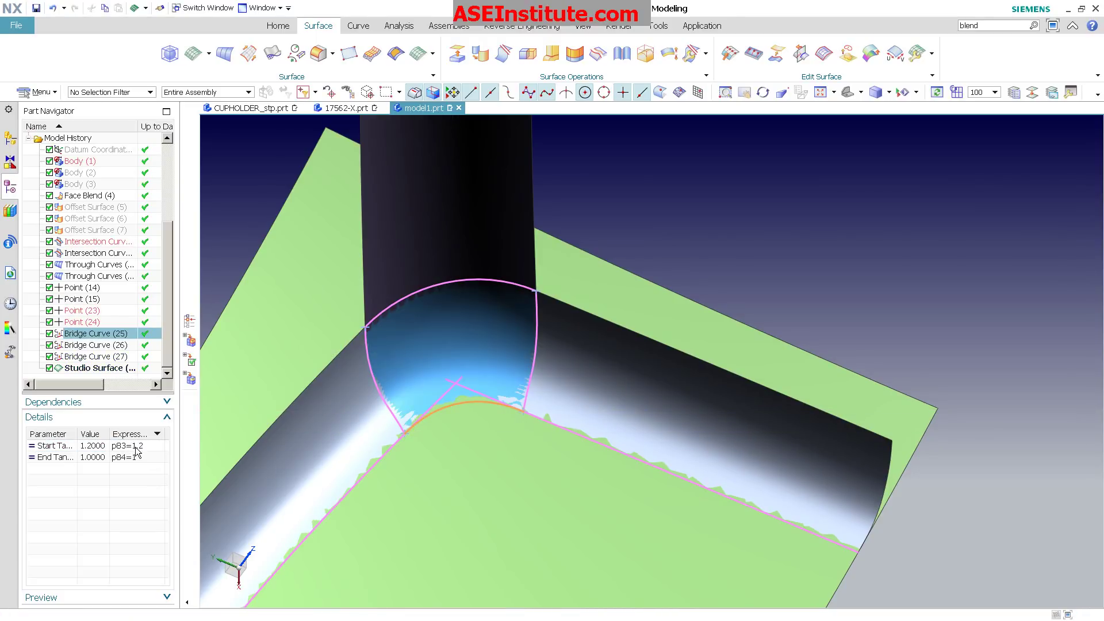
double_click(132, 458)
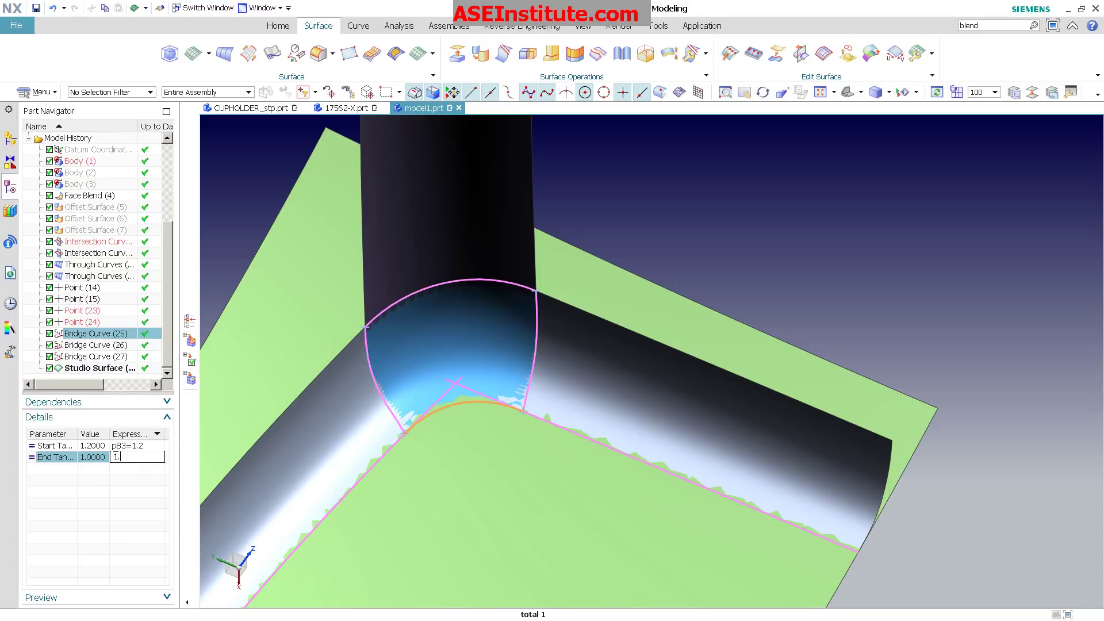
type("1.2")
key("Return")
scroll(460, 414, "up", 3)
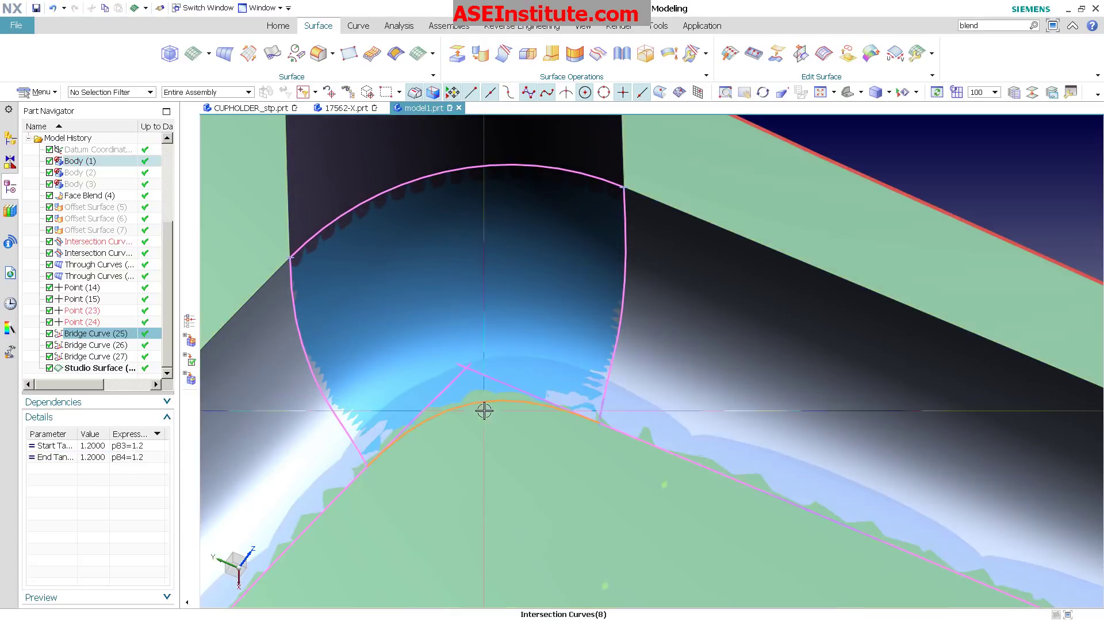
scroll(476, 429, "down", 3)
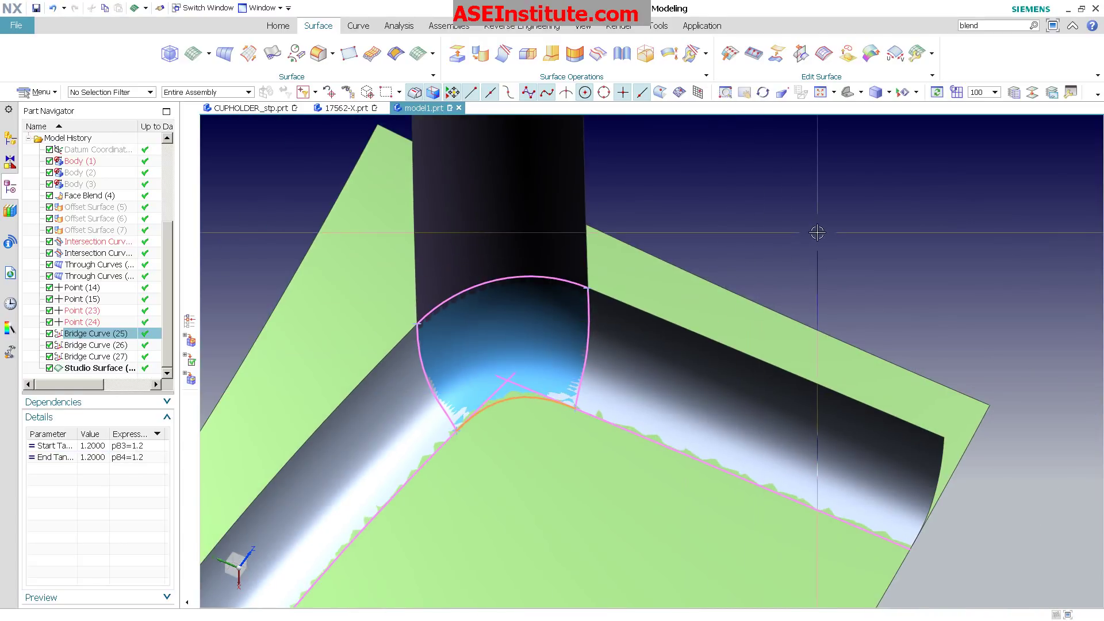